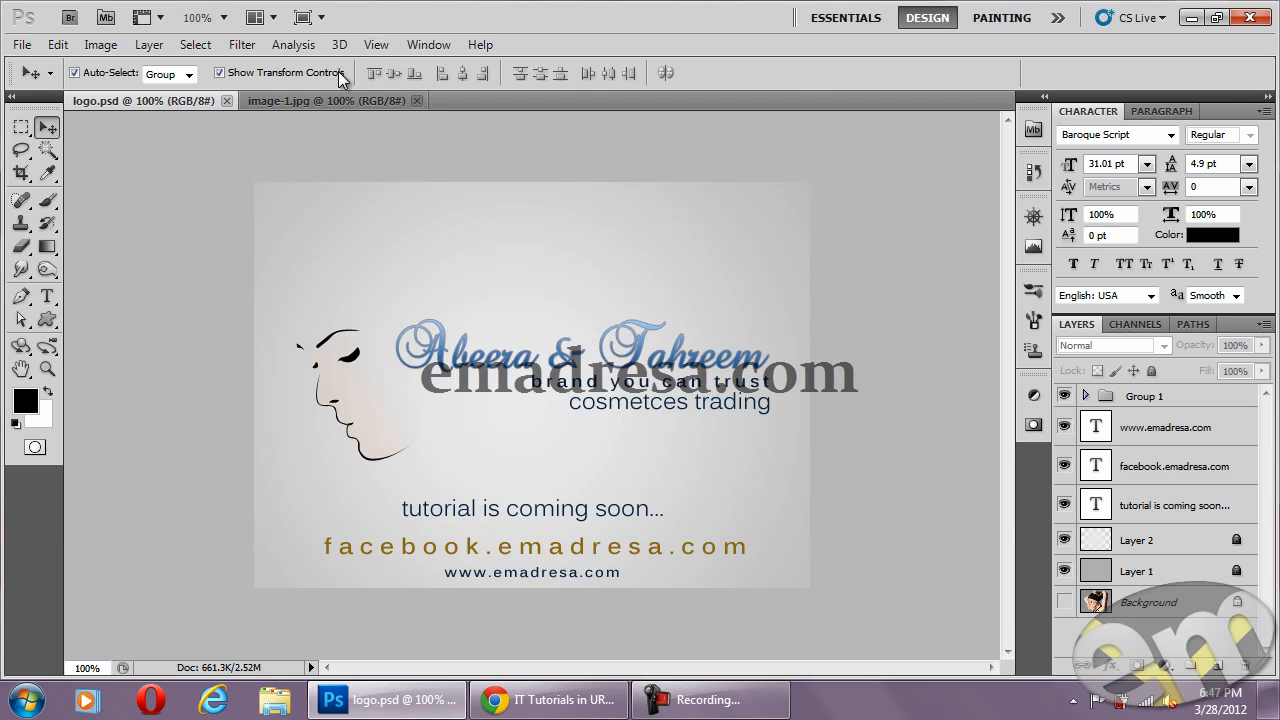
Bring up the image-1.jpg photo and add a new layer above it filled with white.
left_click(306, 101)
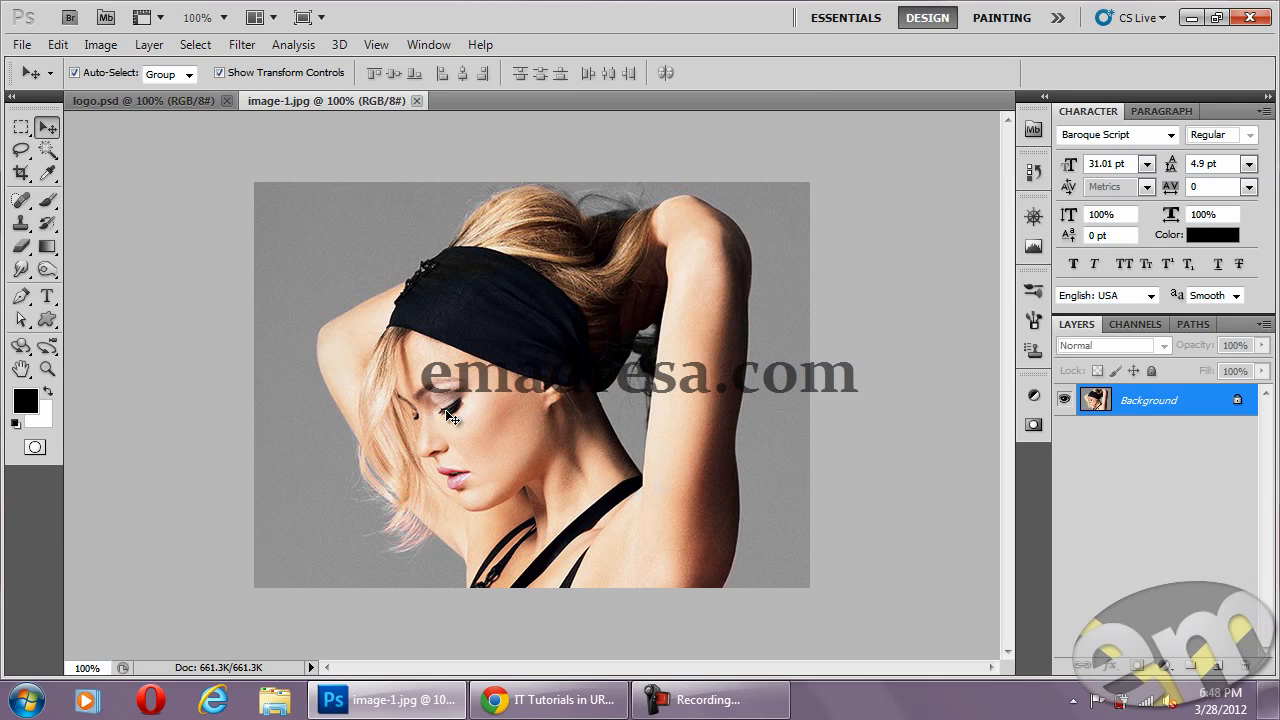
left_click(47, 369)
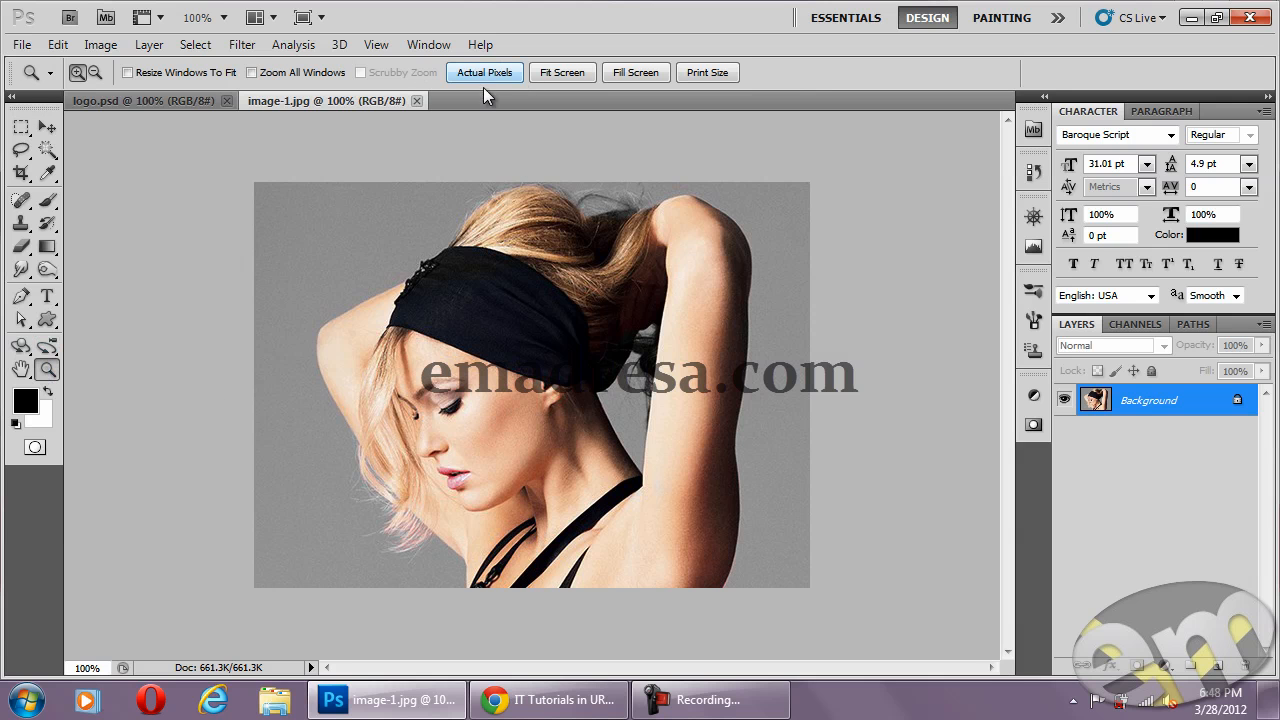
left_click(458, 428)
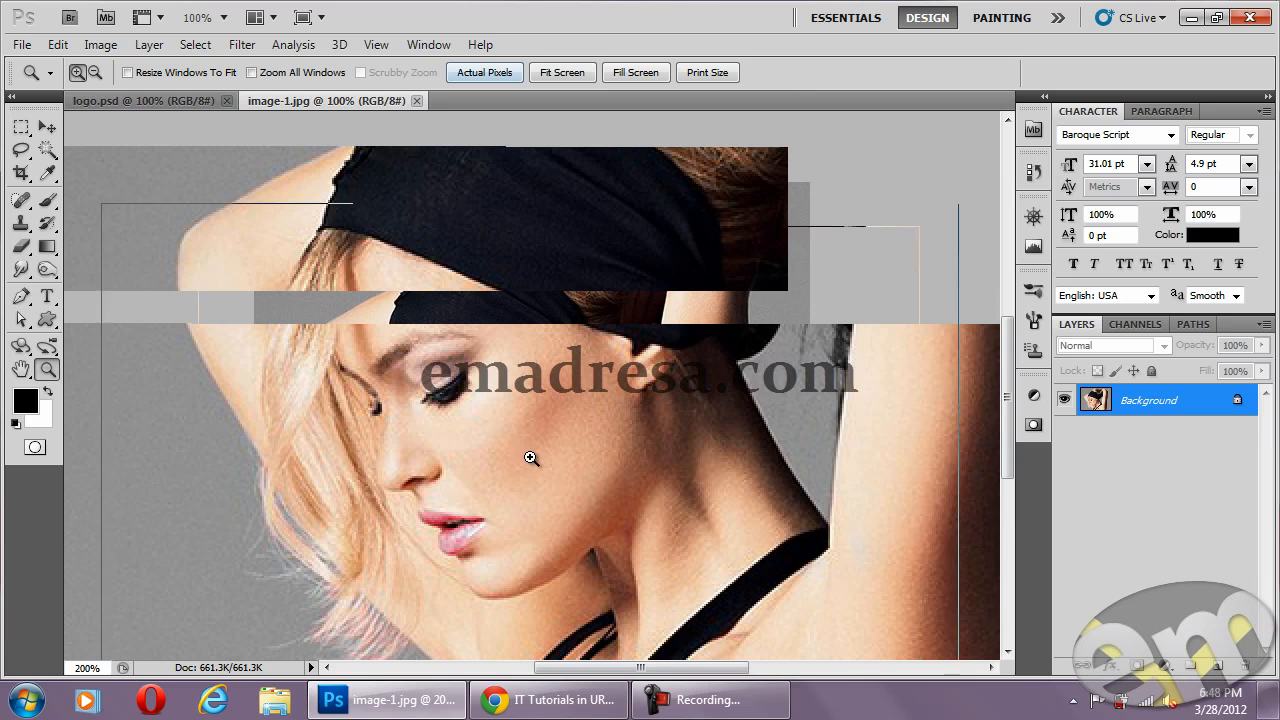
left_click(531, 458)
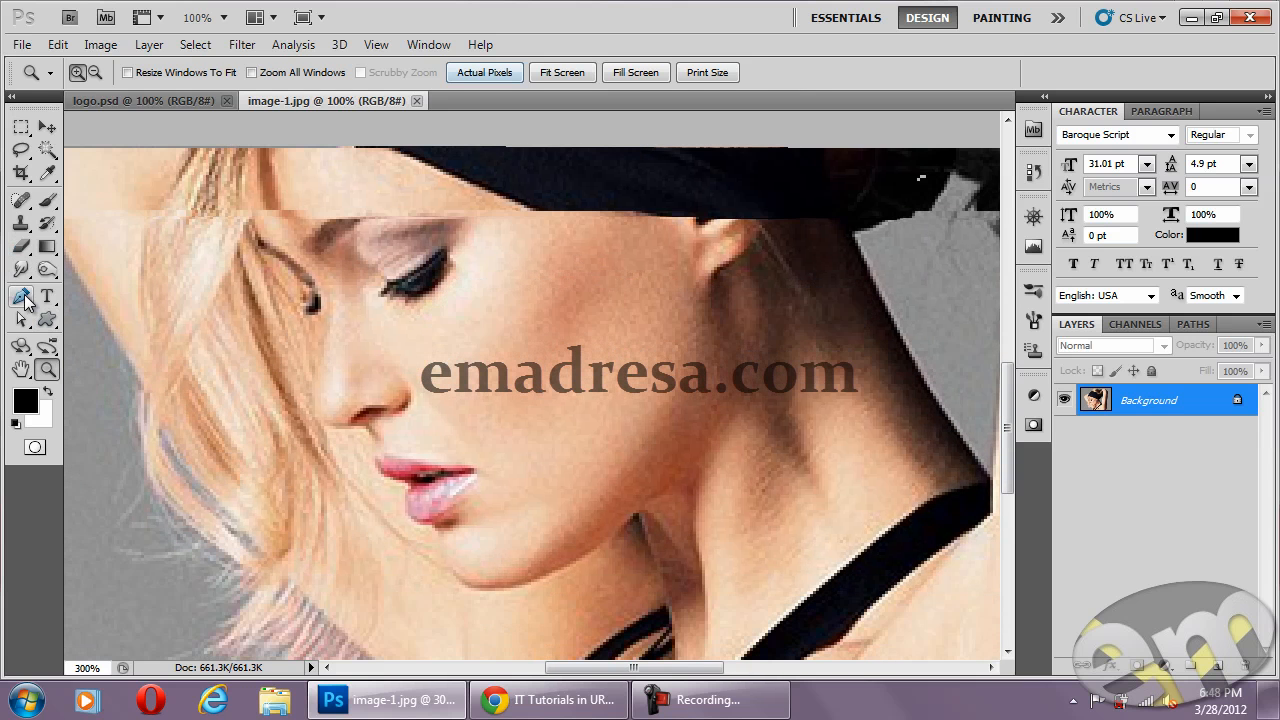
left_click(22, 298)
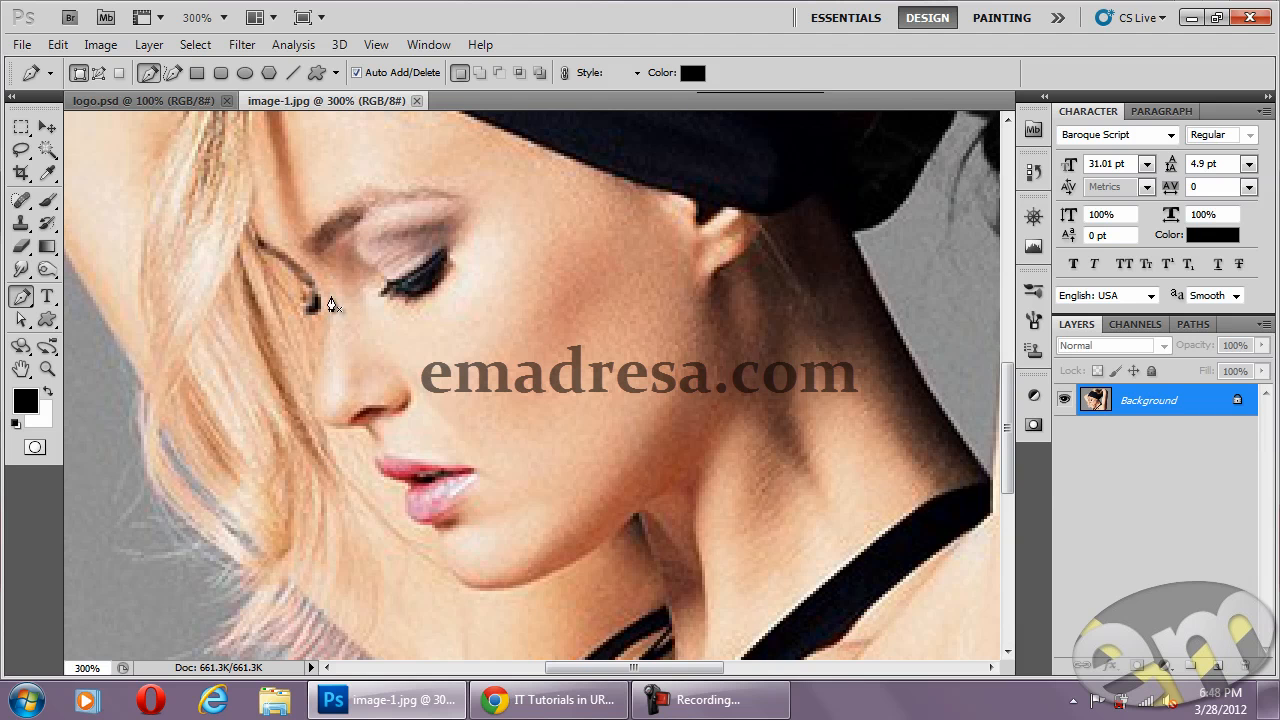
left_click(1217, 665)
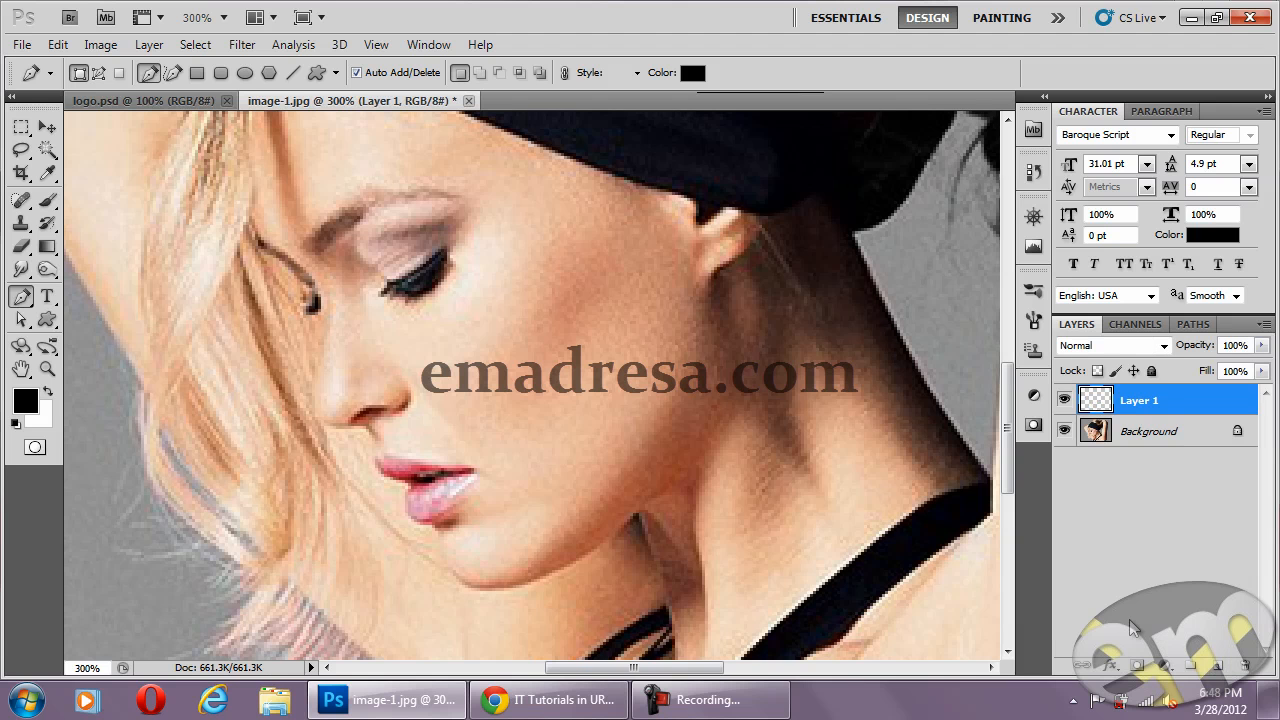
key("ctrl+BackSpace")
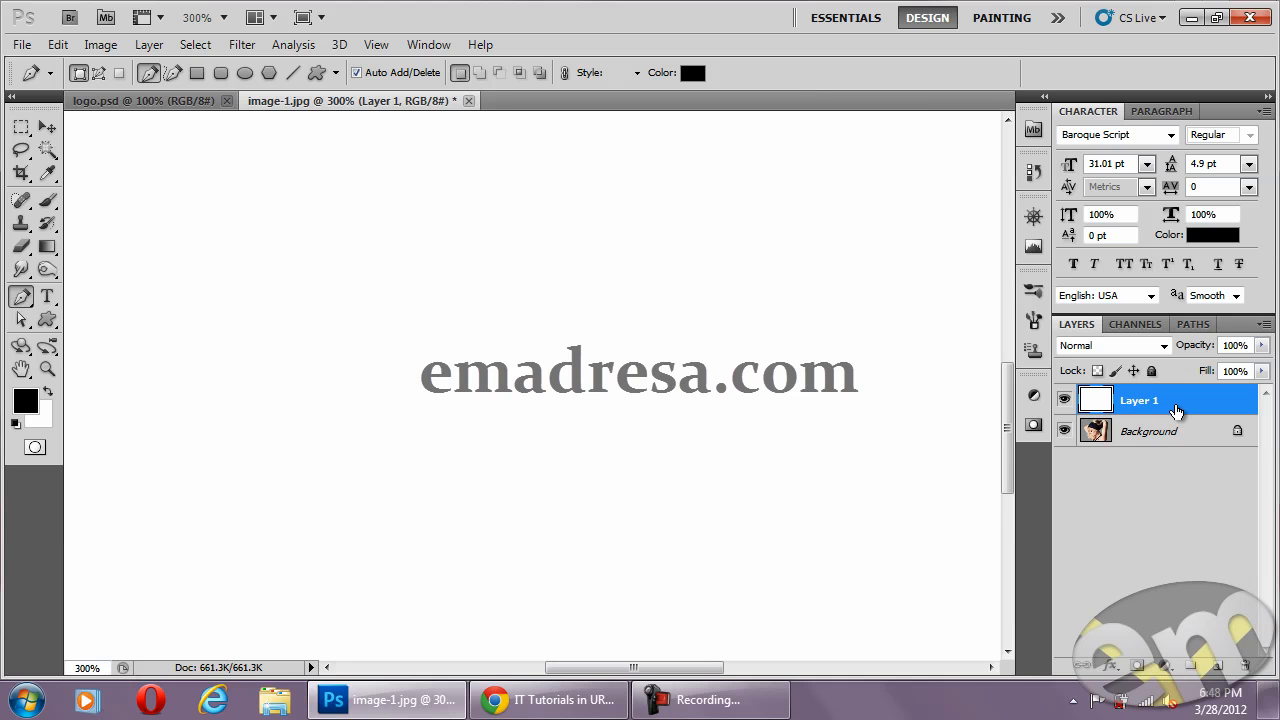
Add another empty layer above the white one and hide the white Layer 1.
left_click(1217, 666)
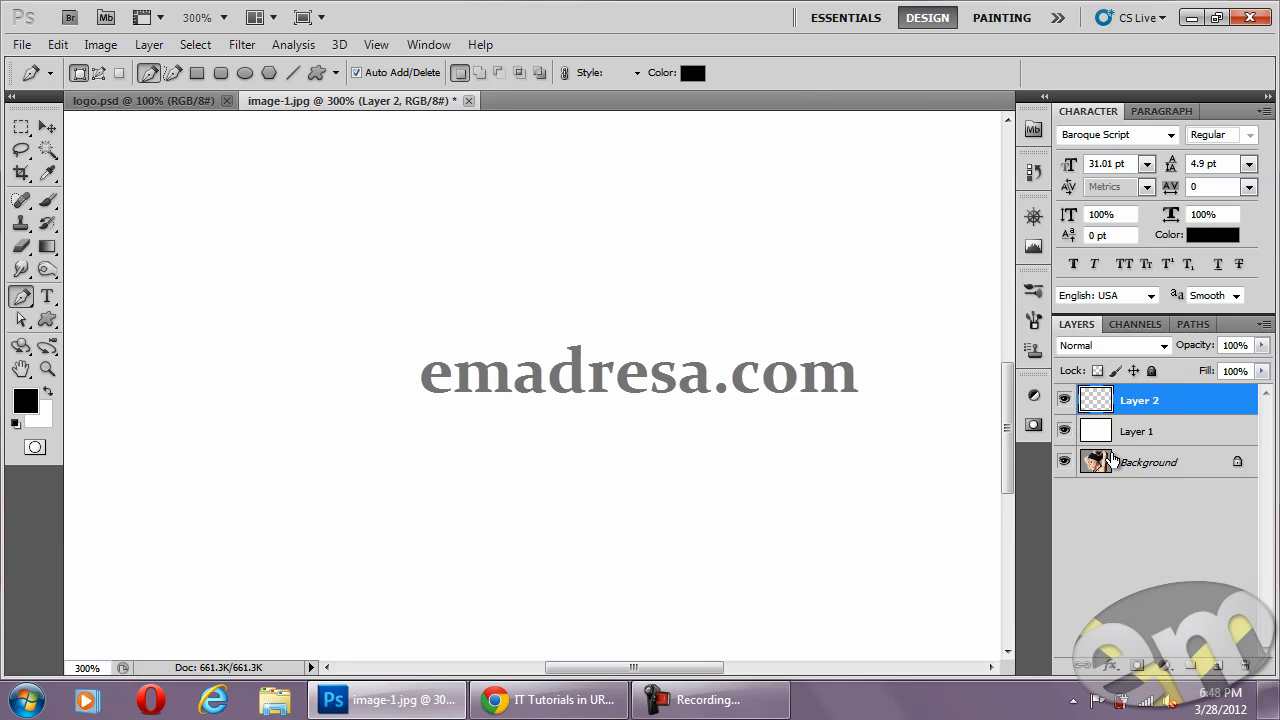
left_click(1156, 467)
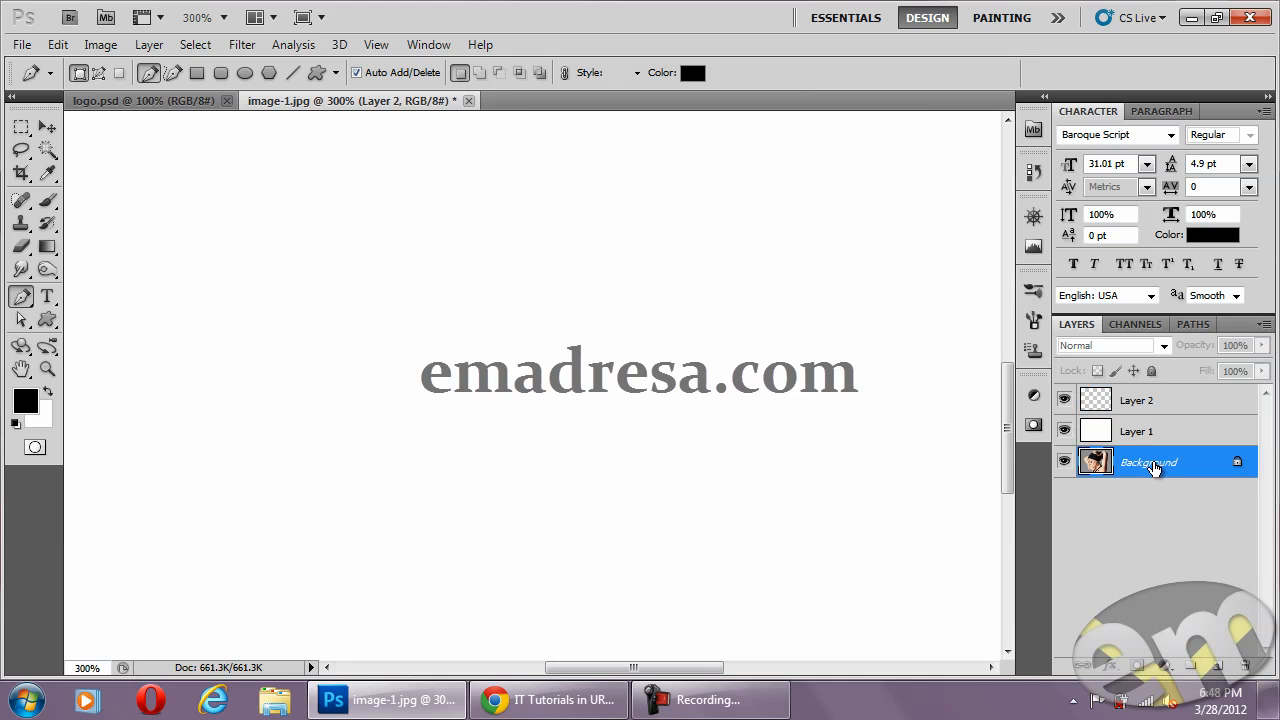
left_click(1063, 431)
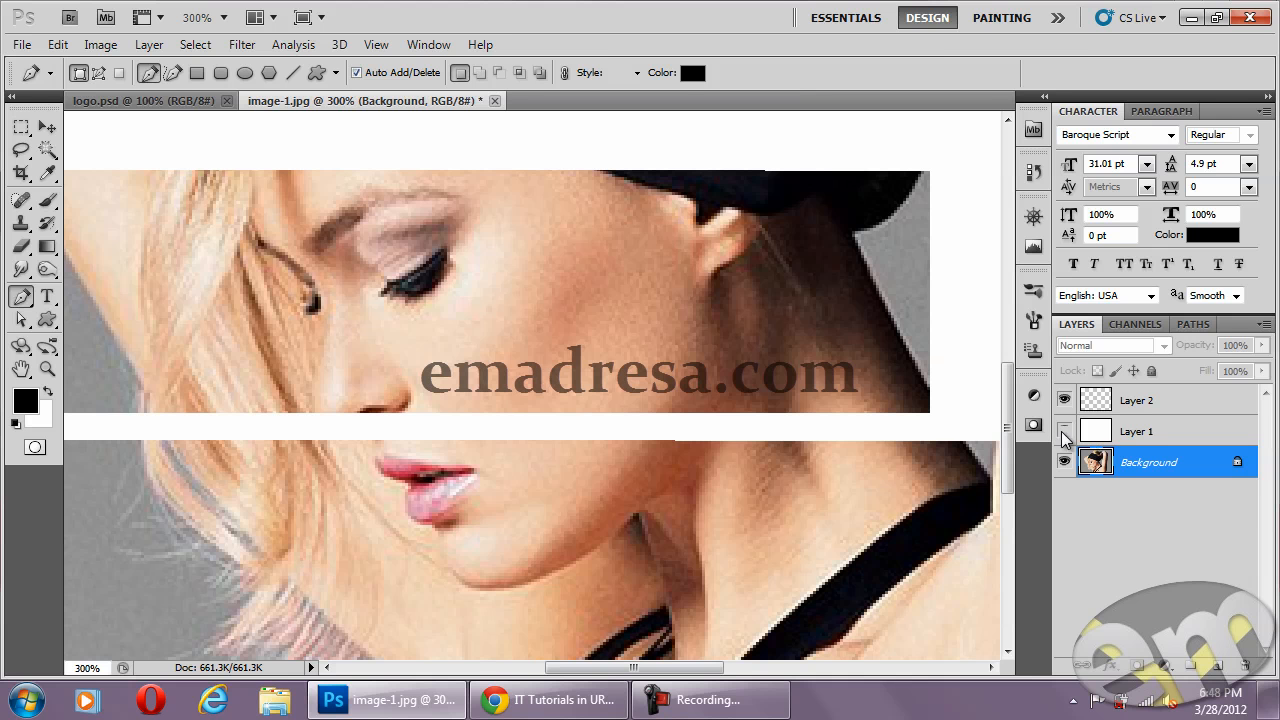
Paint the face profile from nose to chin on Layer 2 with a soft black 7 px brush.
left_click(47, 199)
right_click(400, 400)
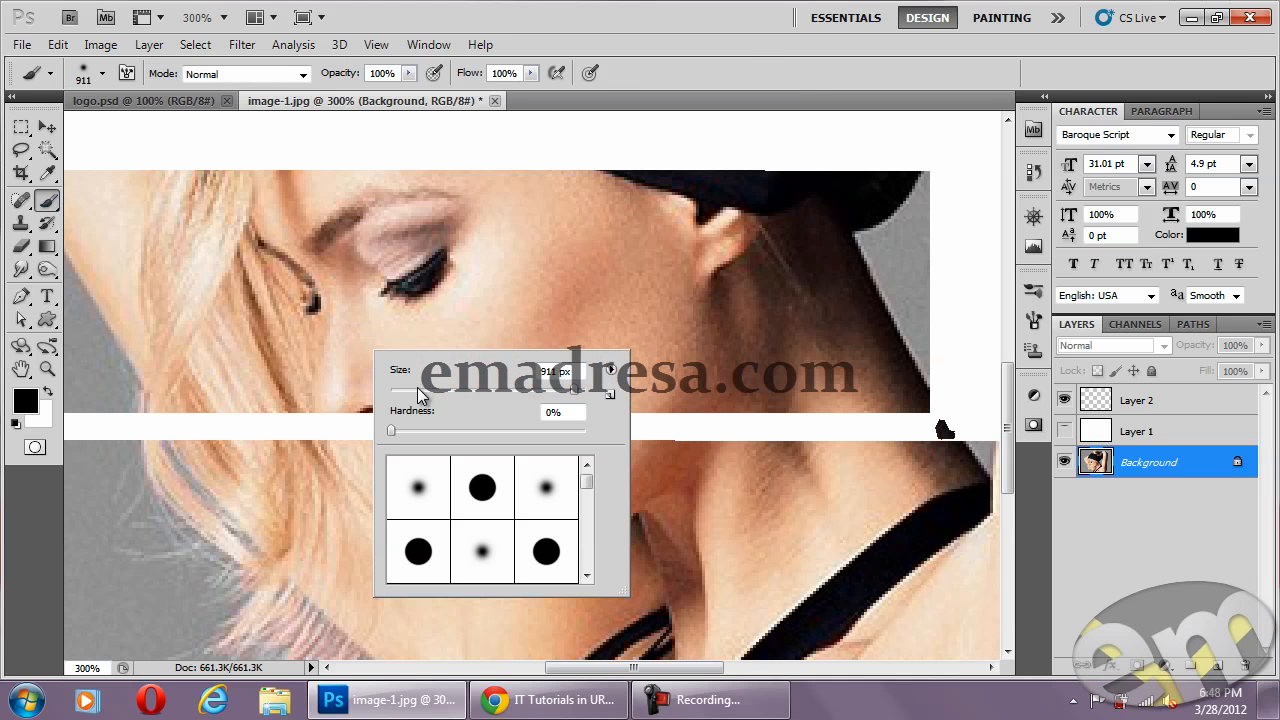
left_click_drag(399, 391, 396, 389)
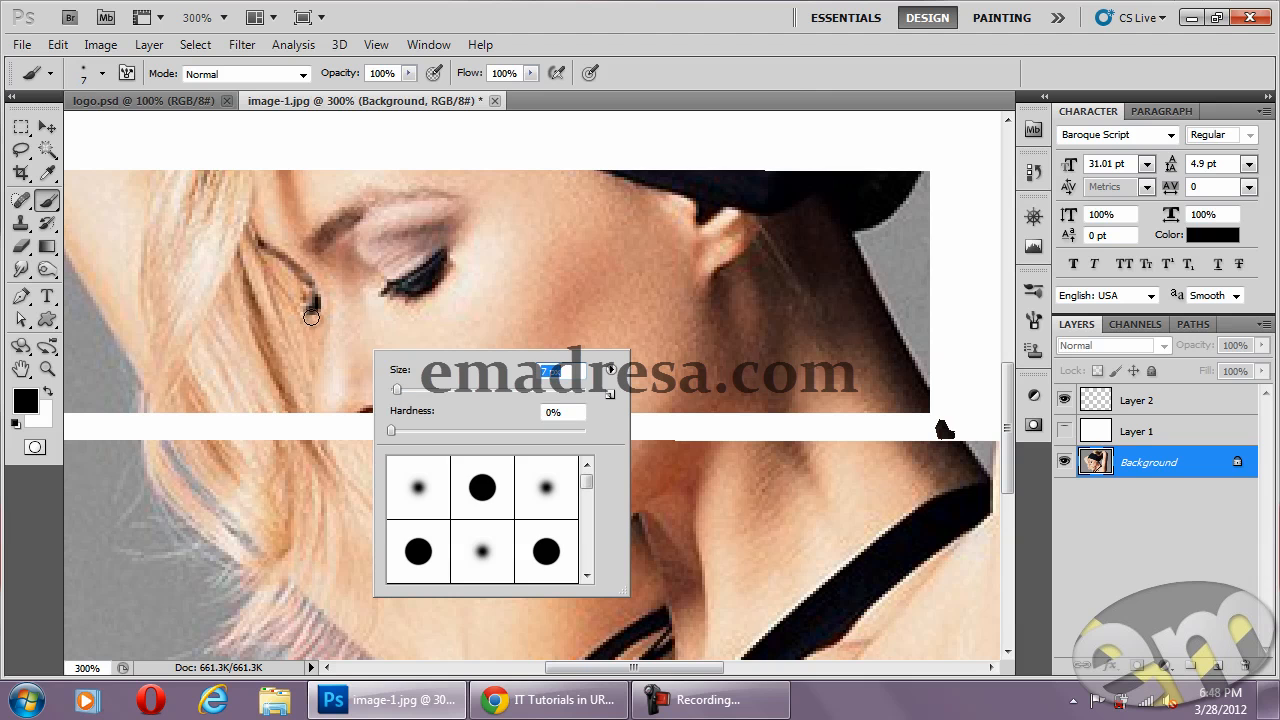
left_click(307, 105)
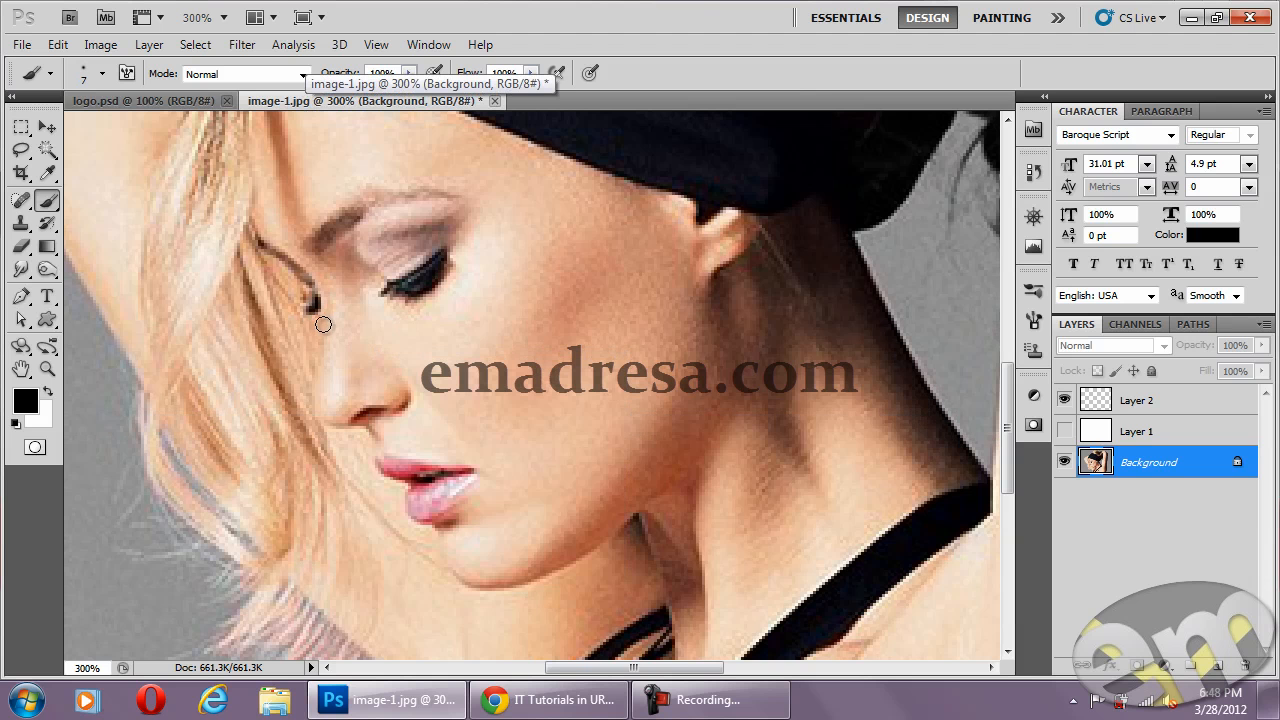
left_click(1150, 405)
mouse_move(305, 290)
left_mouse_down()
mouse_move(318, 420)
mouse_move(387, 454)
mouse_move(383, 468)
mouse_move(418, 491)
mouse_move(409, 512)
mouse_move(456, 568)
mouse_move(484, 585)
mouse_move(598, 553)
left_mouse_up()
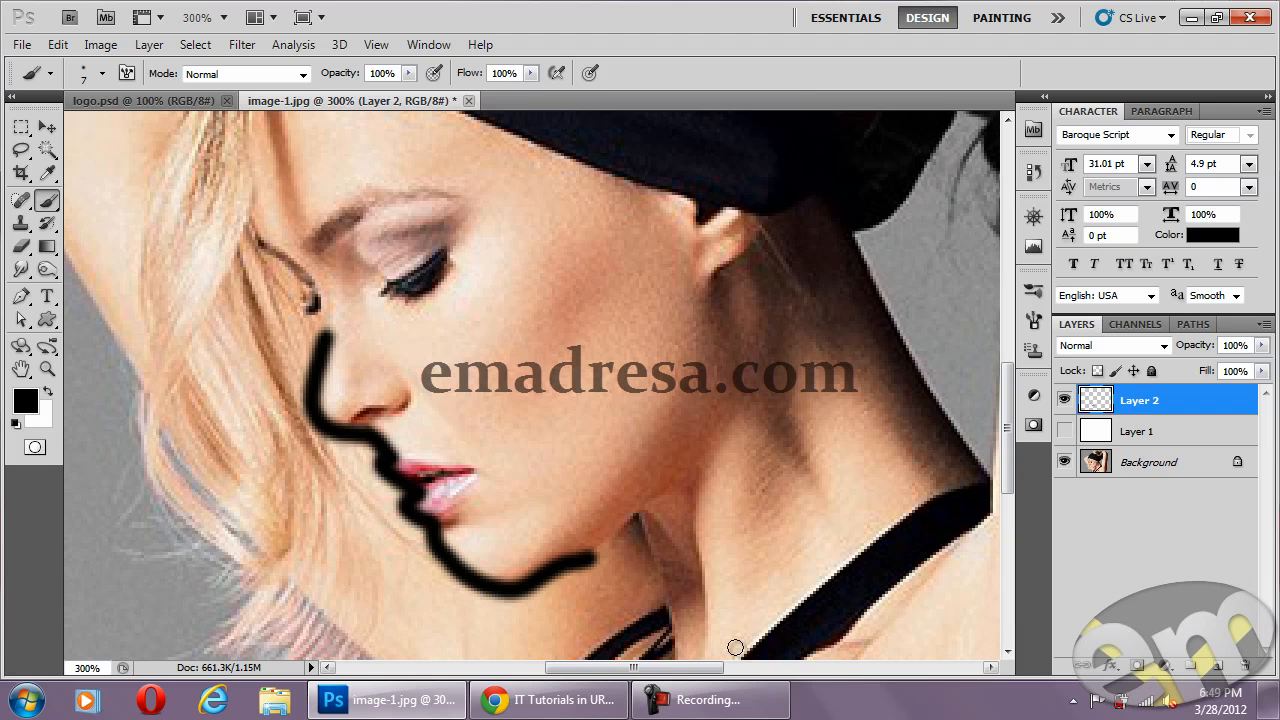
Check the isolated brush outline against the face in logo.psd, and delete its layer with the Background photo shown again.
left_click(1063, 462)
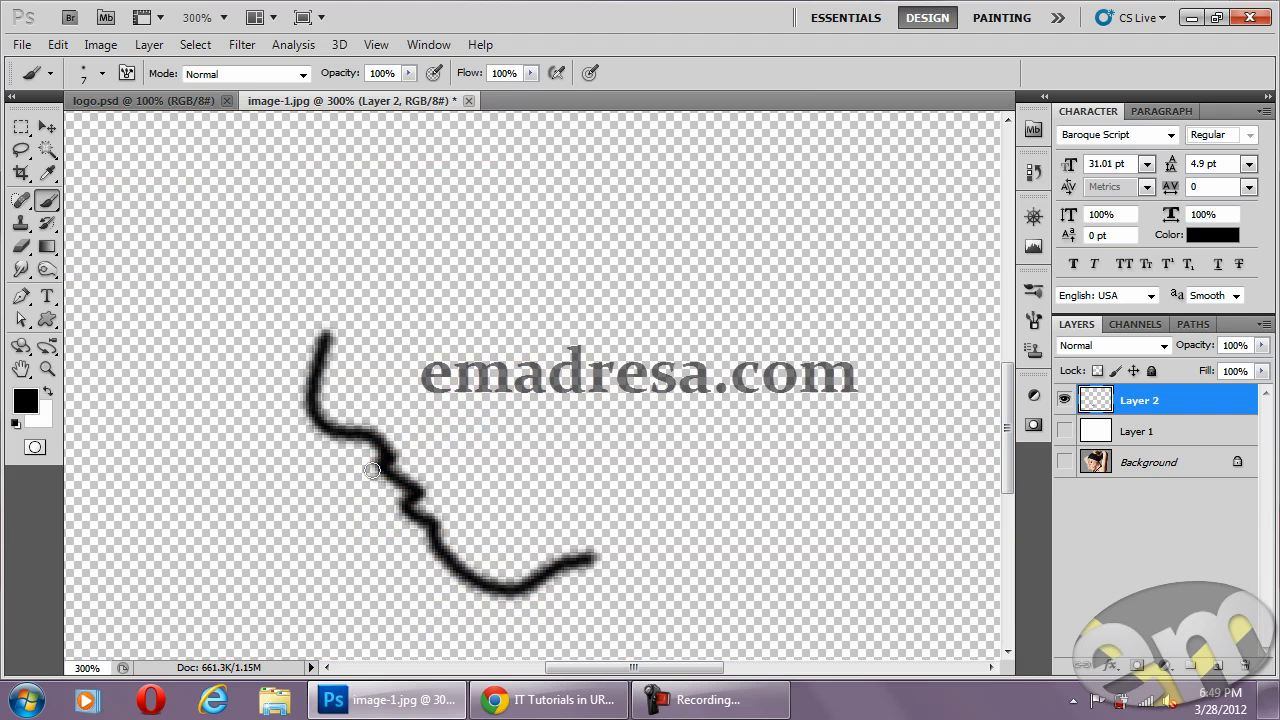
left_click(170, 102)
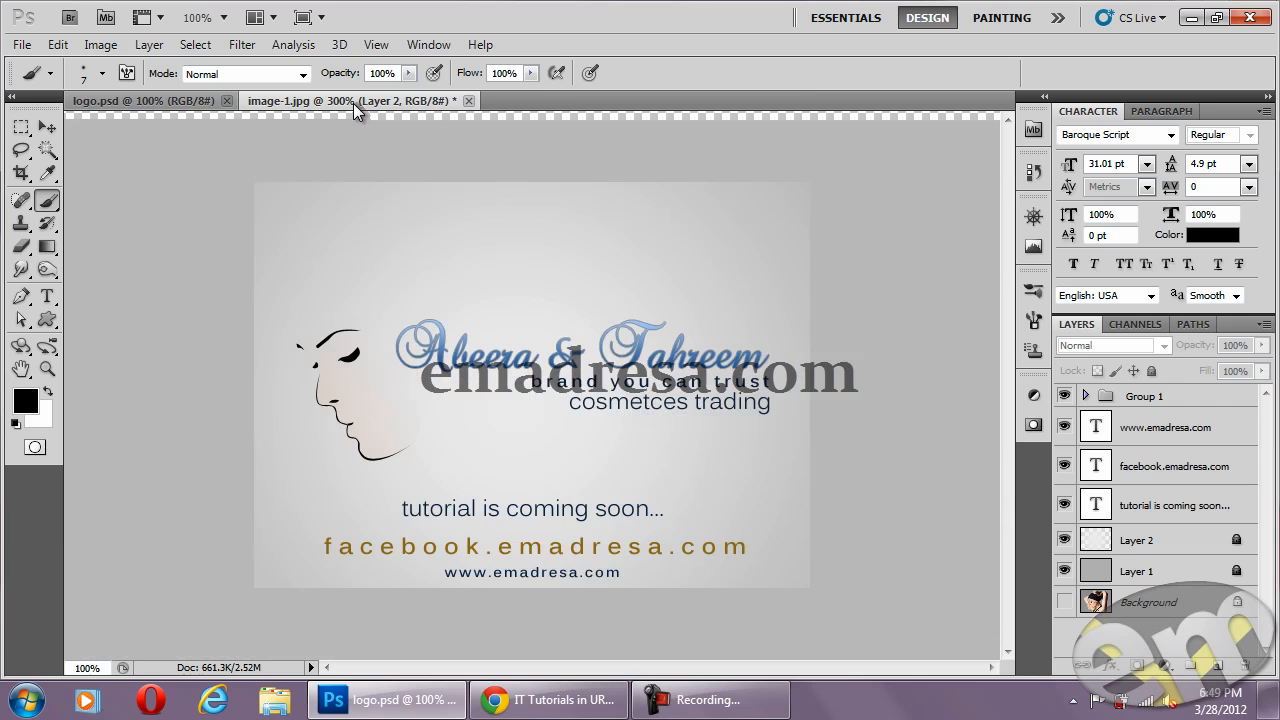
left_click(355, 100)
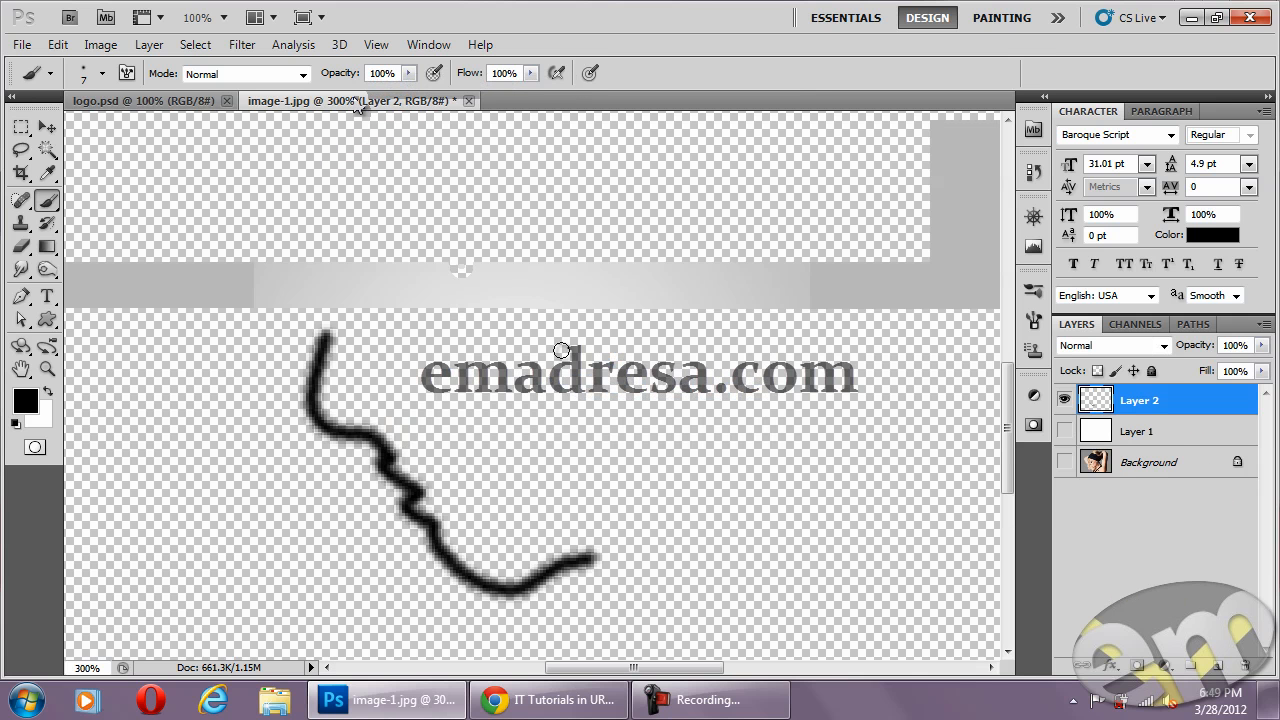
left_click_drag(1220, 411, 1242, 666)
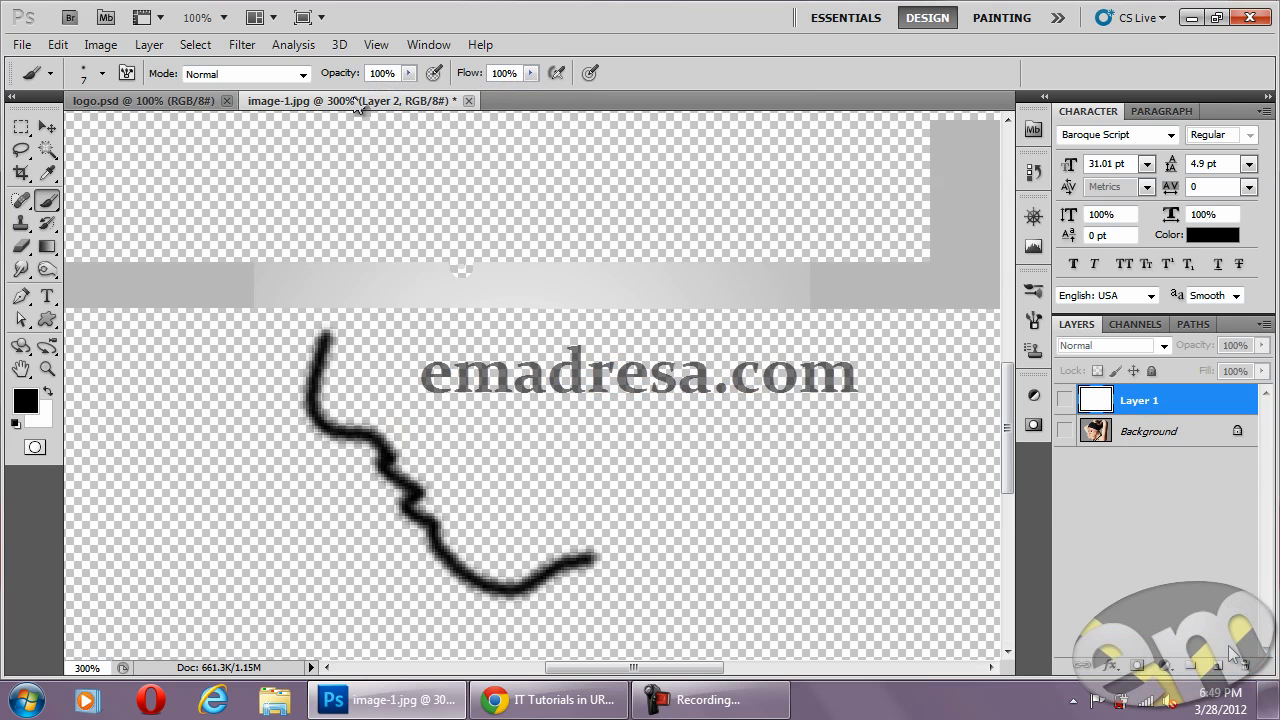
left_click(1064, 431)
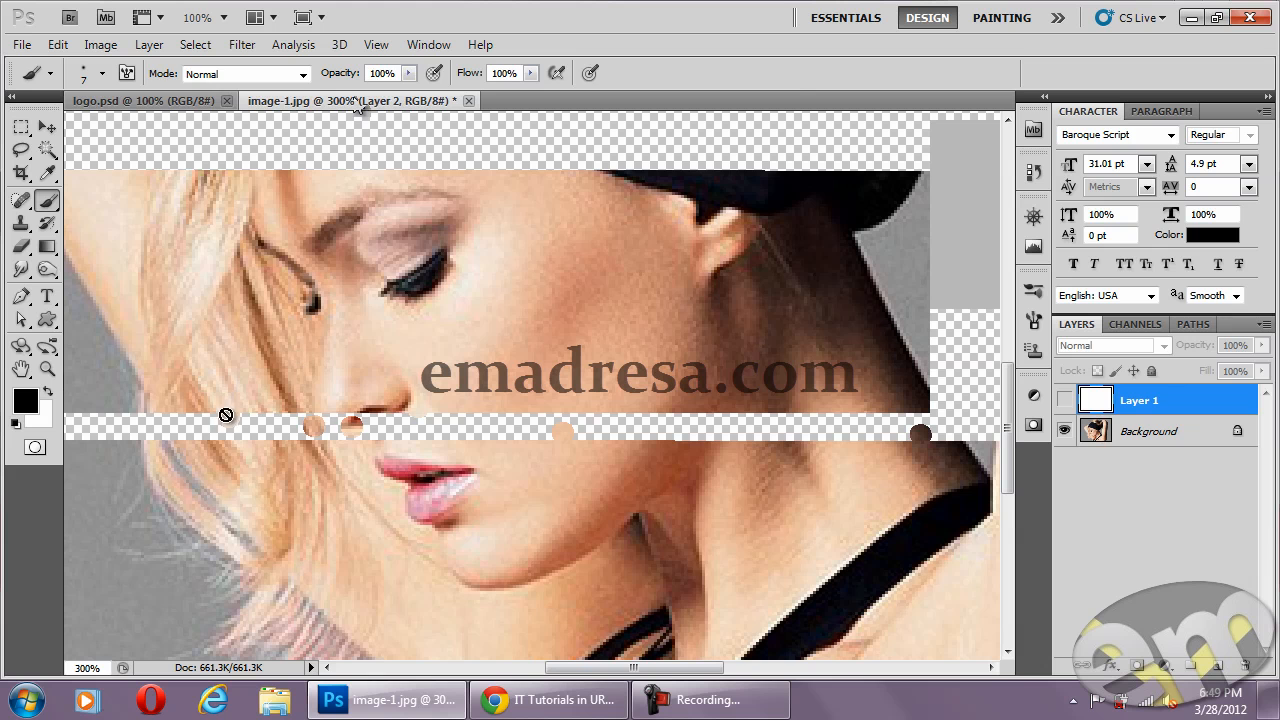
Trace the nose from its bridge to its base with the Pen tool as a black shape layer at 0% opacity.
left_click(47, 369)
left_click(410, 461)
left_click_drag(410, 461, 425, 386)
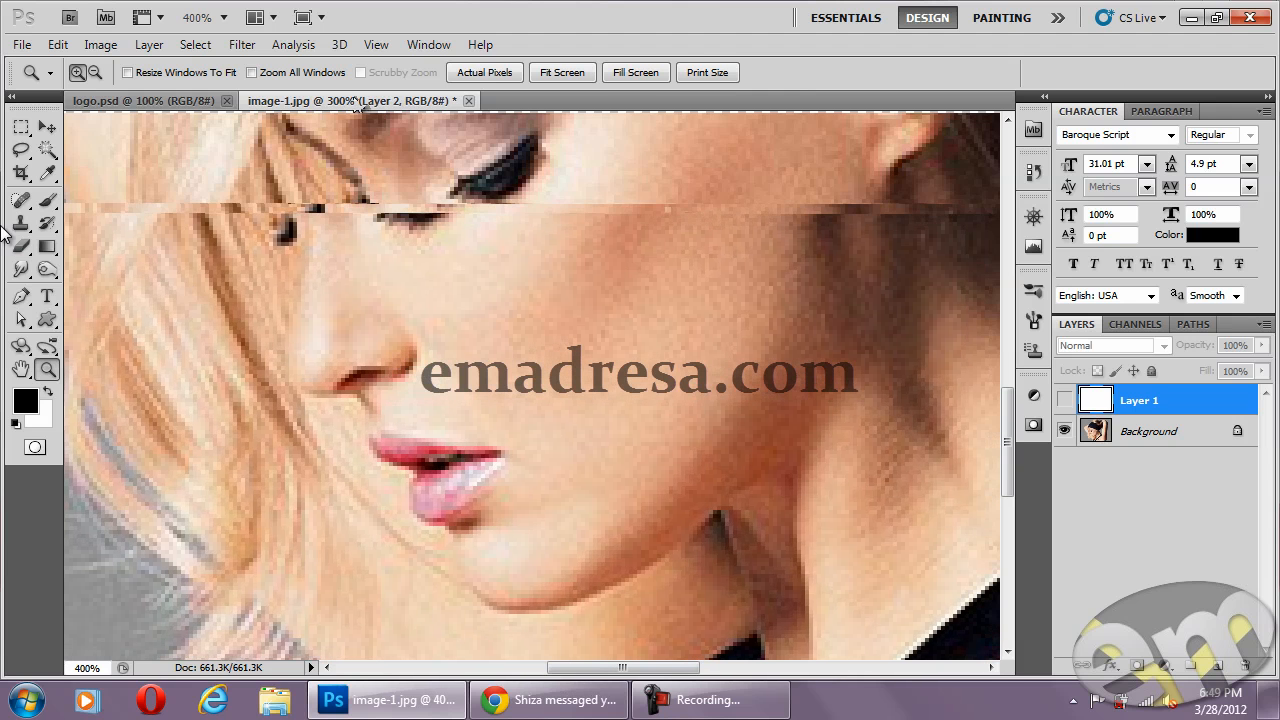
left_click(22, 296)
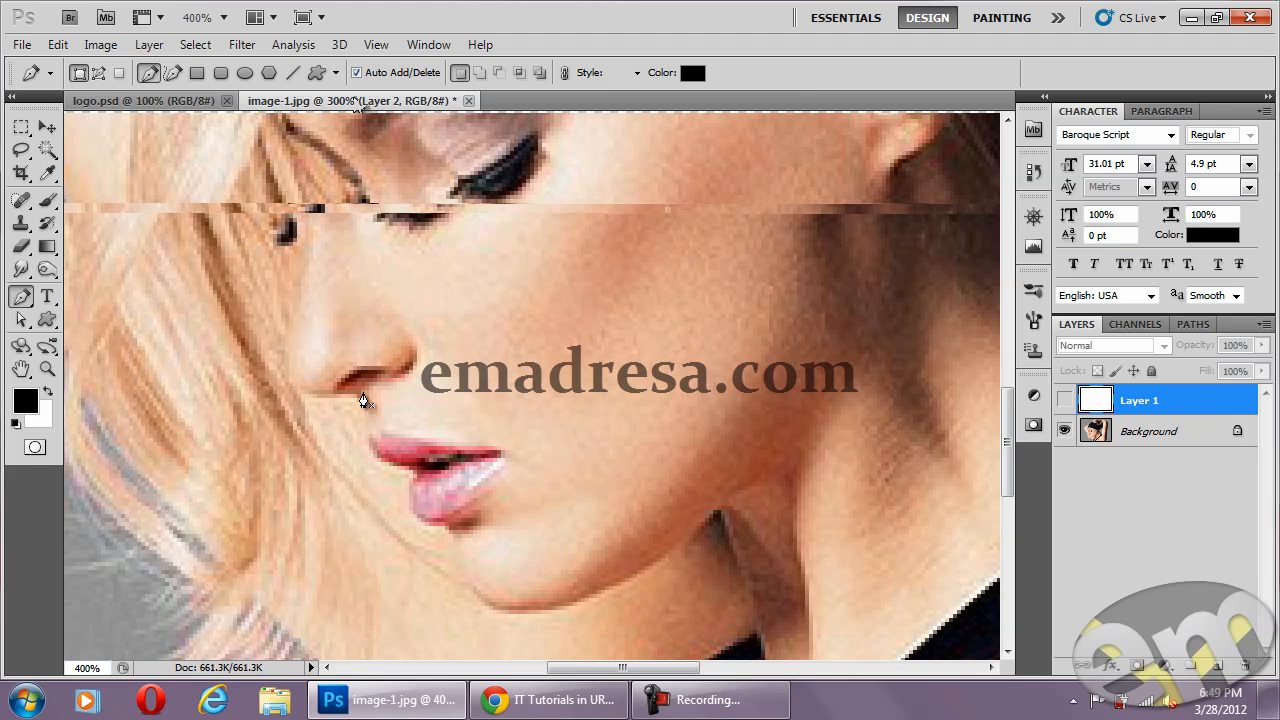
left_click(297, 269)
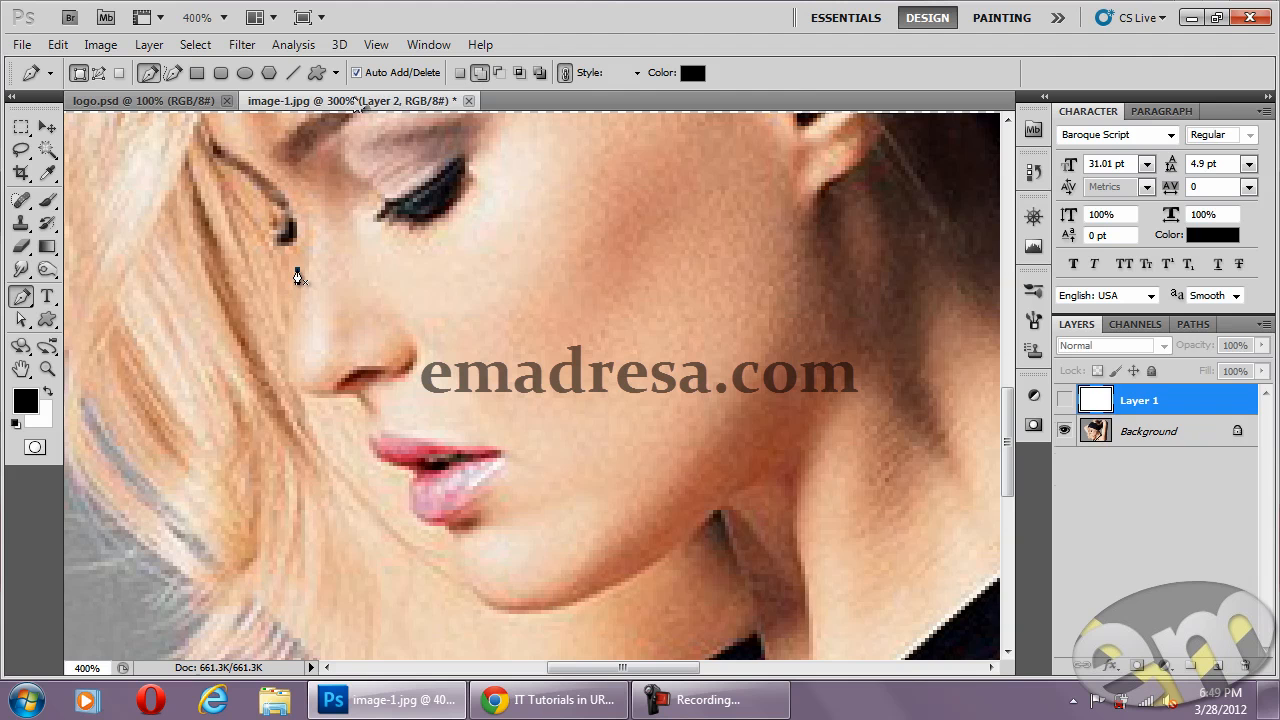
left_click_drag(324, 379, 300, 388)
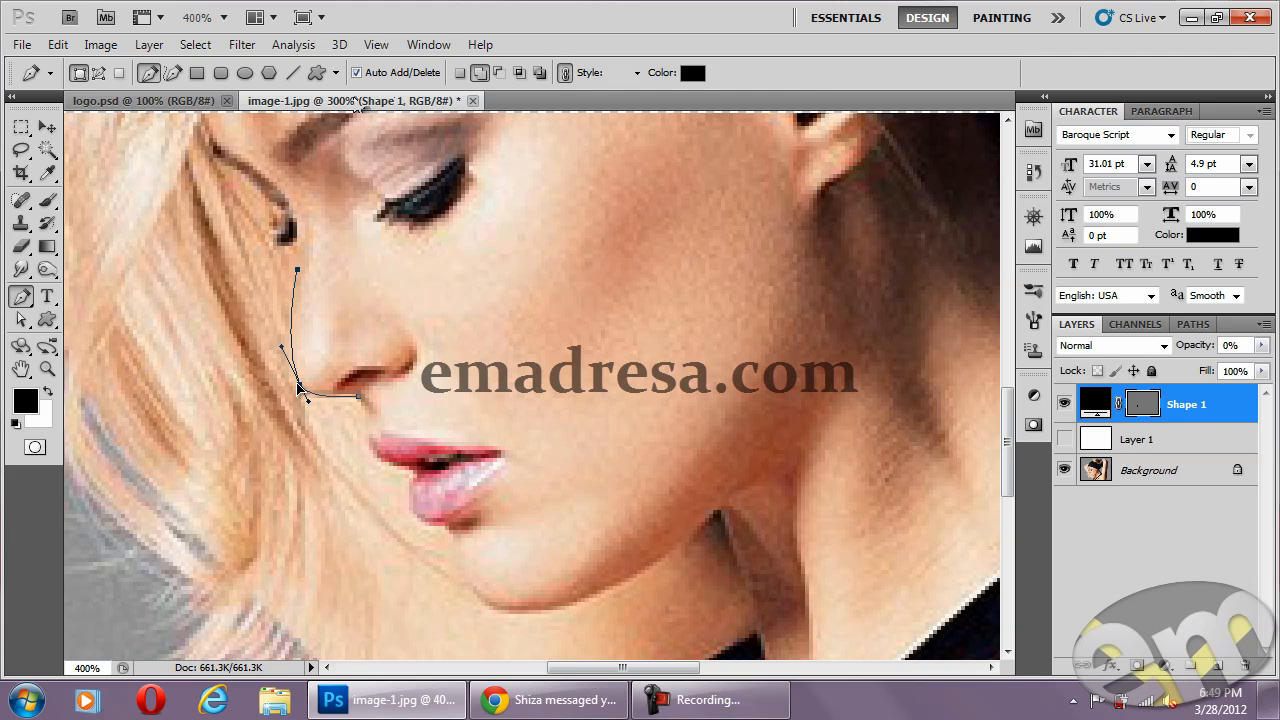
left_click(342, 397)
left_click_drag(293, 308, 294, 306)
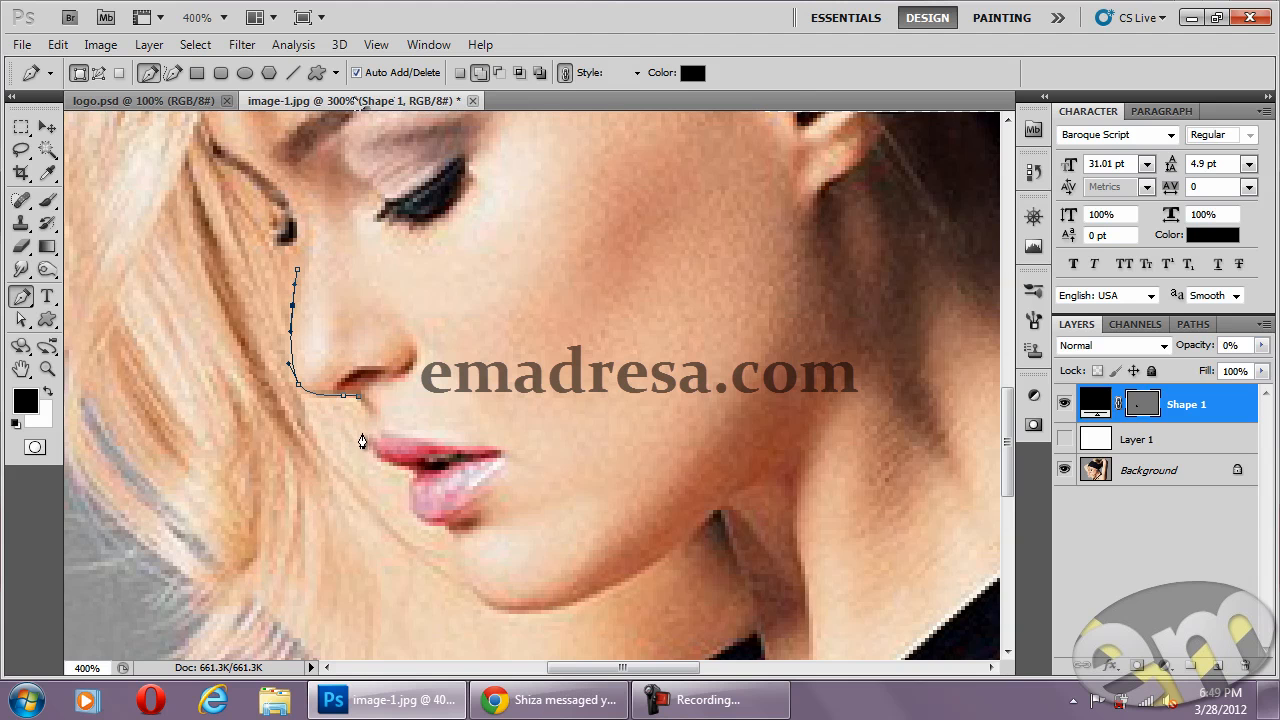
Continue the shape path from the base of the nose around the upper and lower lips.
left_click_drag(371, 431, 366, 415)
left_click_drag(400, 463, 383, 459)
left_click_drag(446, 522, 413, 516)
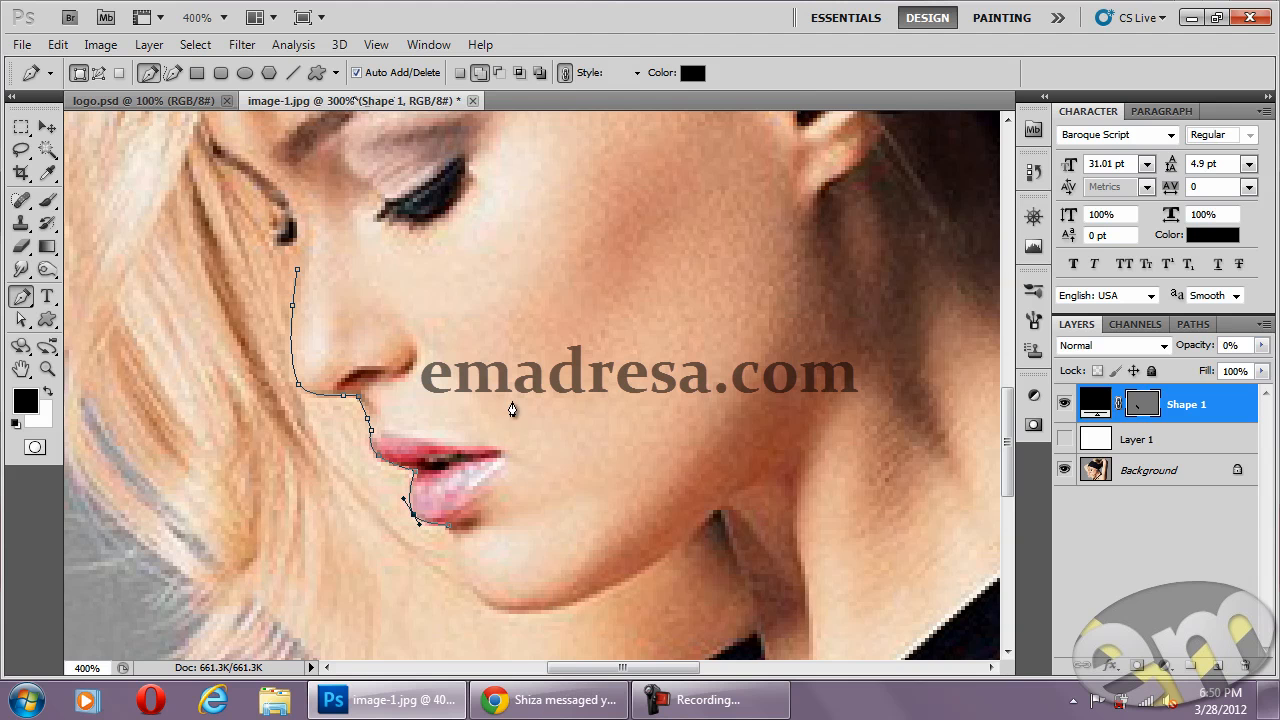
Extend the path along the jawline and curve it around the chin up to the lower lip.
left_click(670, 555)
left_click(528, 536)
left_click_drag(528, 536, 498, 613)
left_click_drag(497, 609, 501, 612)
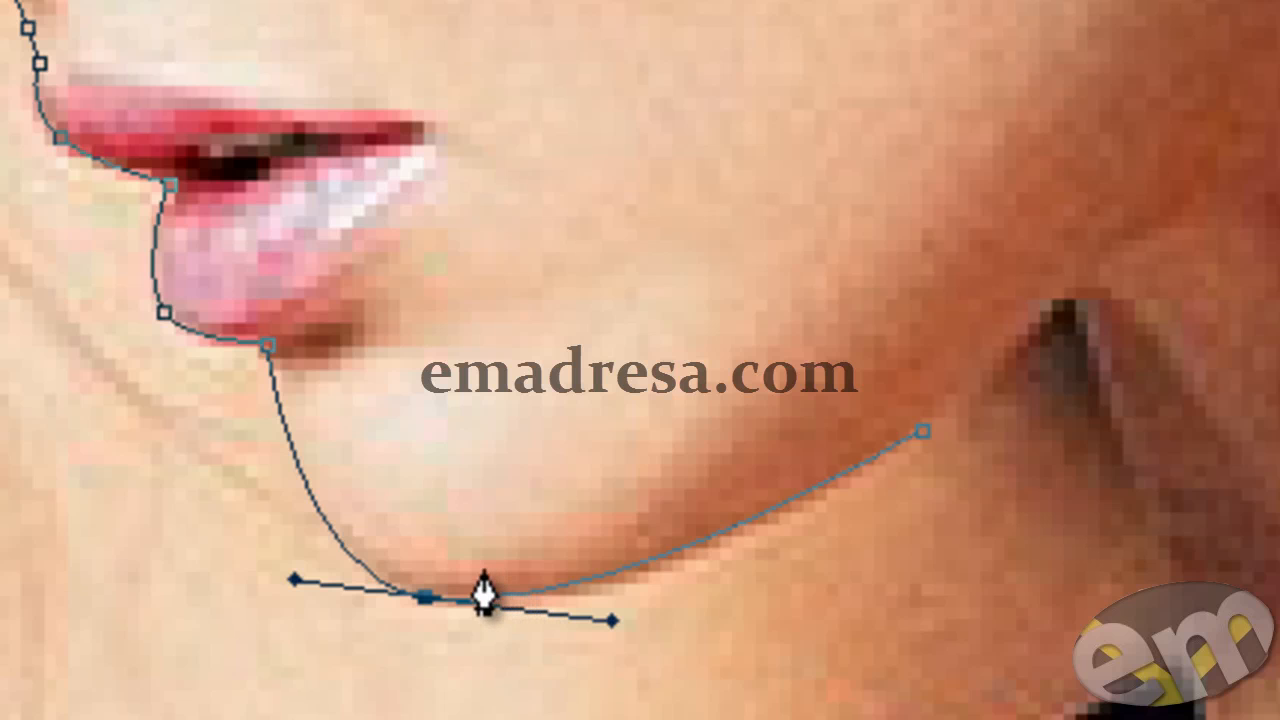
Draw the returning inner edge of the outline along the jaw and chin back to below the lower lip.
left_click(484, 569)
left_click_drag(629, 537, 630, 560)
left_click(623, 550)
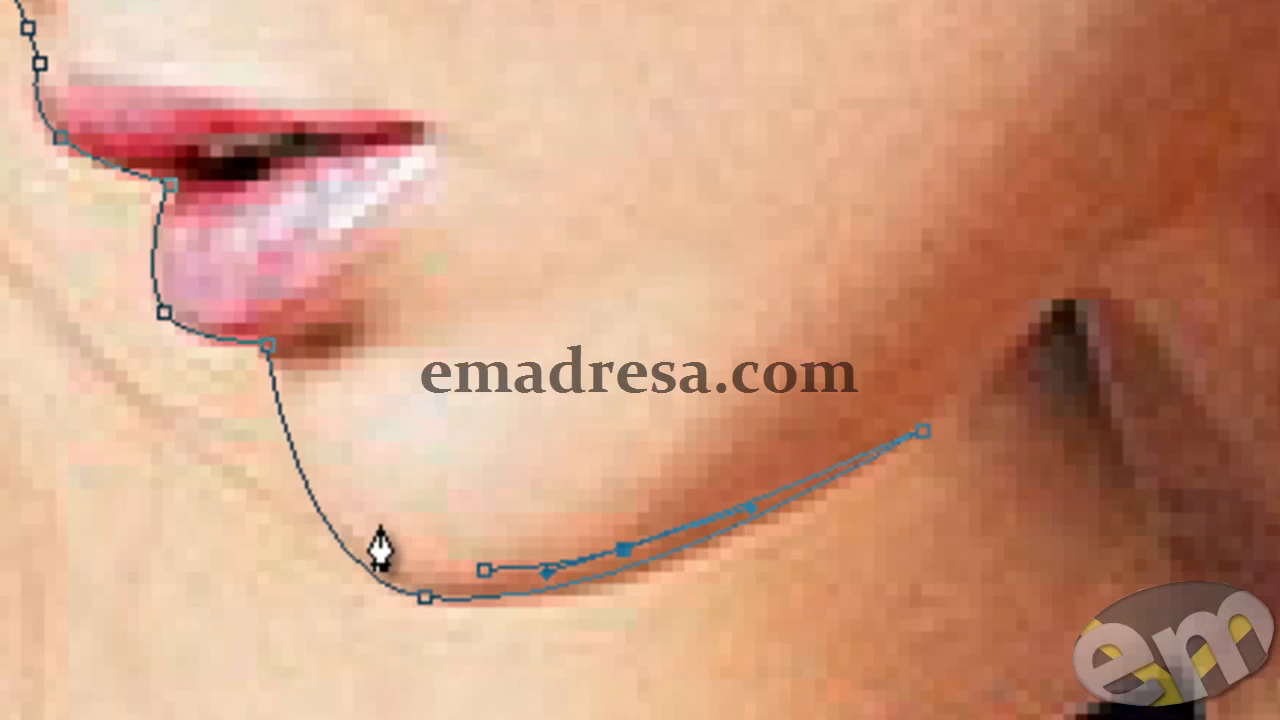
left_click(288, 340)
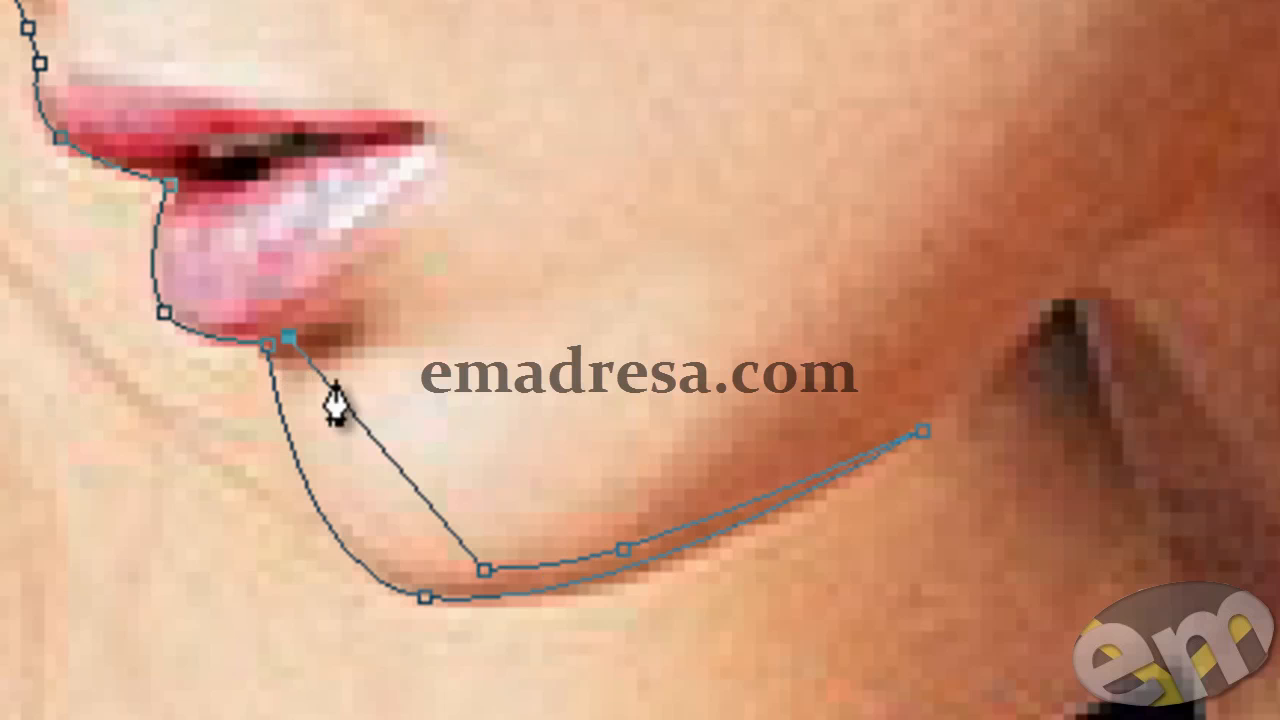
left_click_drag(404, 475, 354, 526)
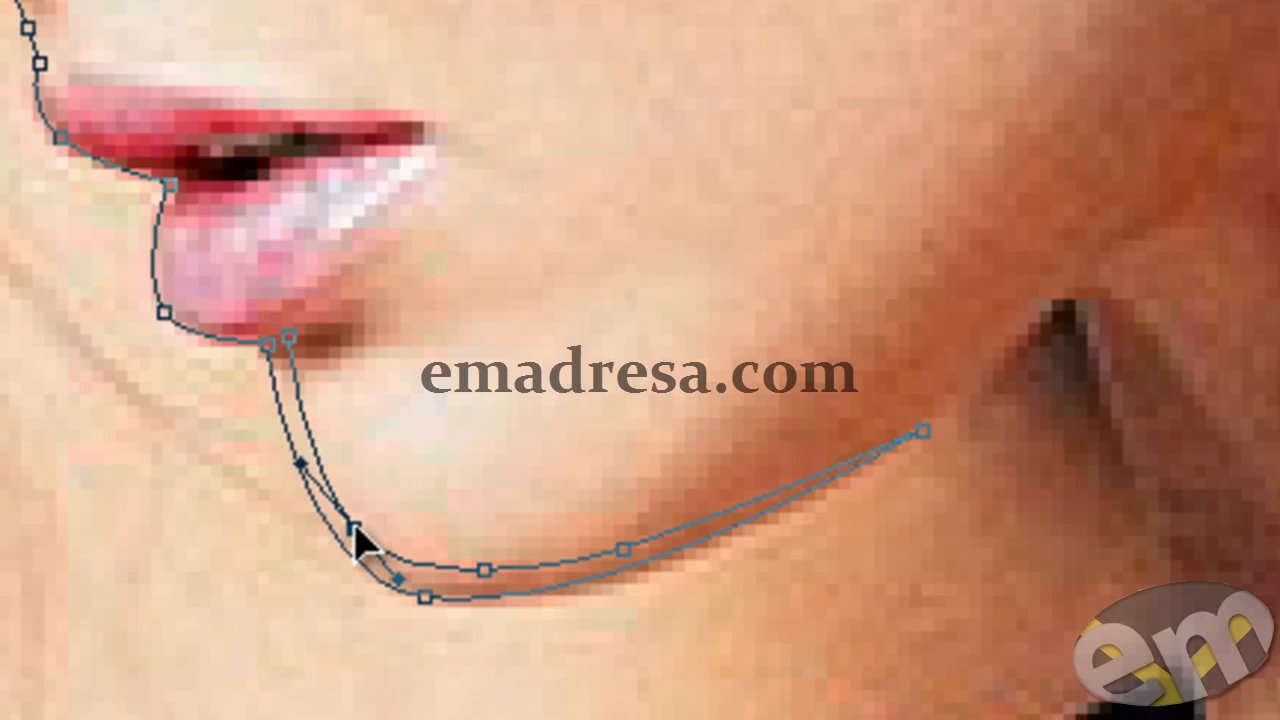
left_click(485, 570)
left_click_drag(541, 568, 515, 576)
Continue the inner edge up to the corner between the lips and curve it around the lower lip.
left_click_drag(493, 371, 602, 480)
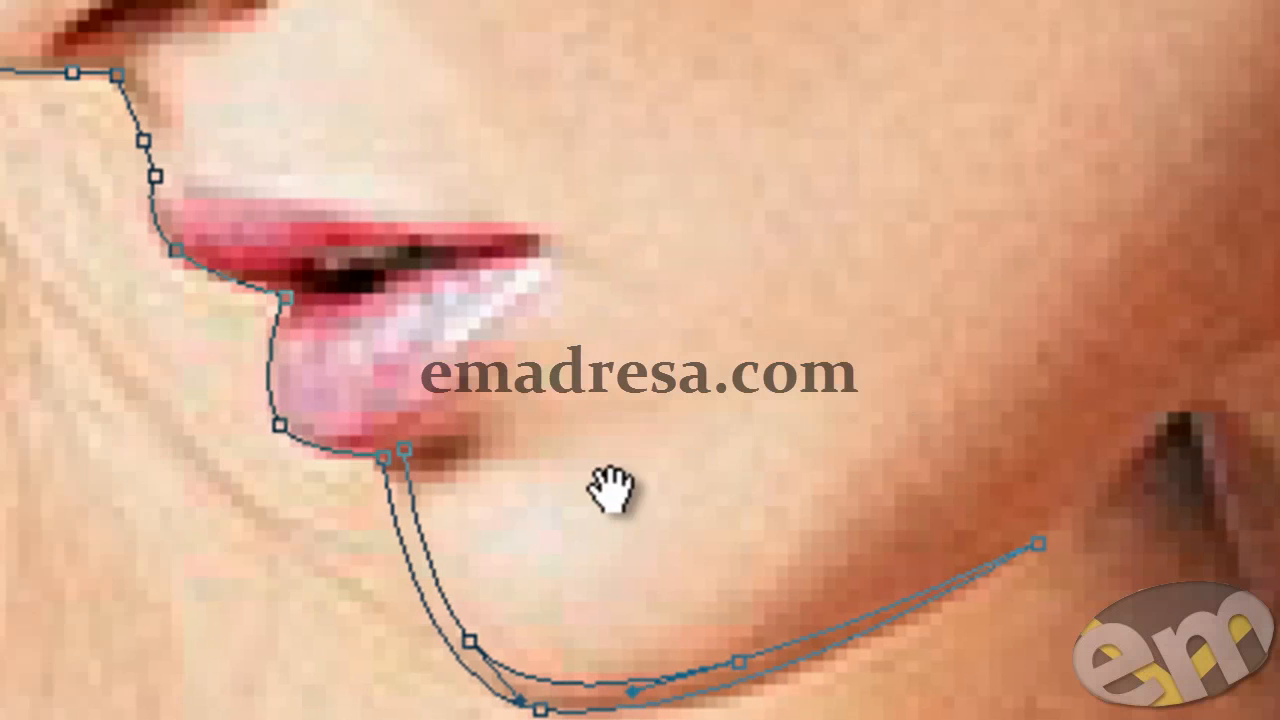
left_click(309, 298)
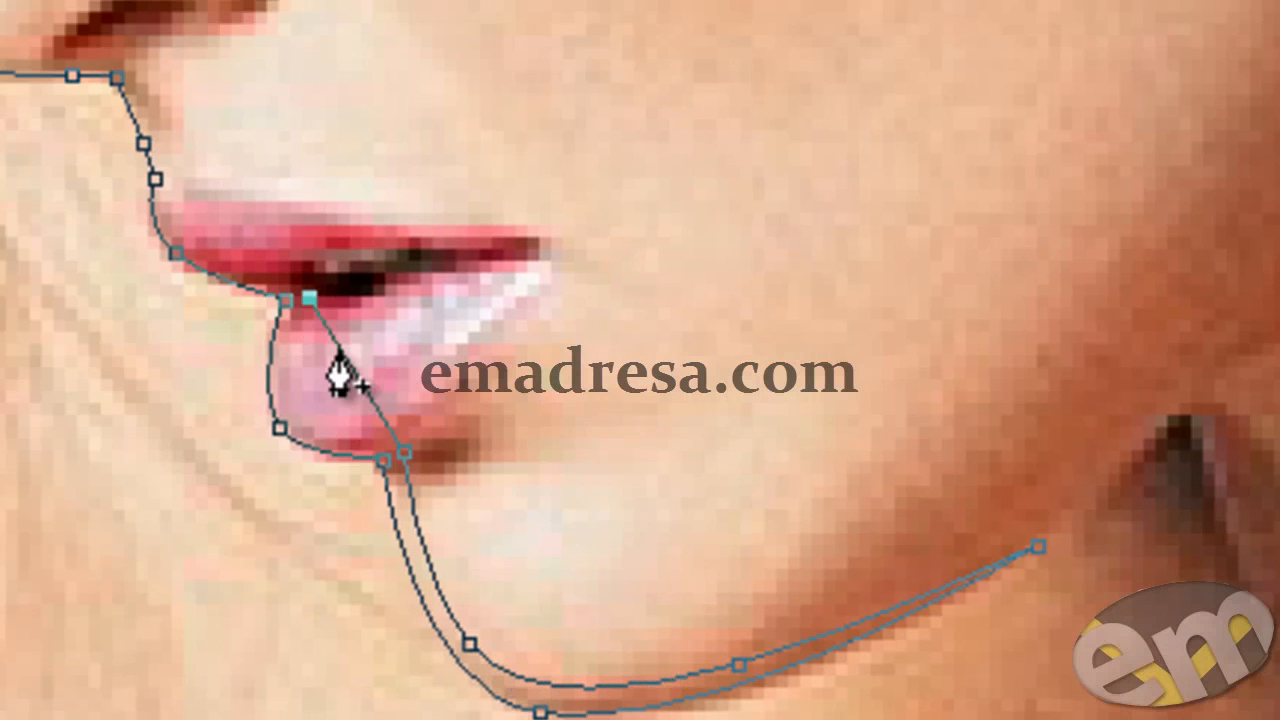
left_click_drag(346, 371, 288, 410)
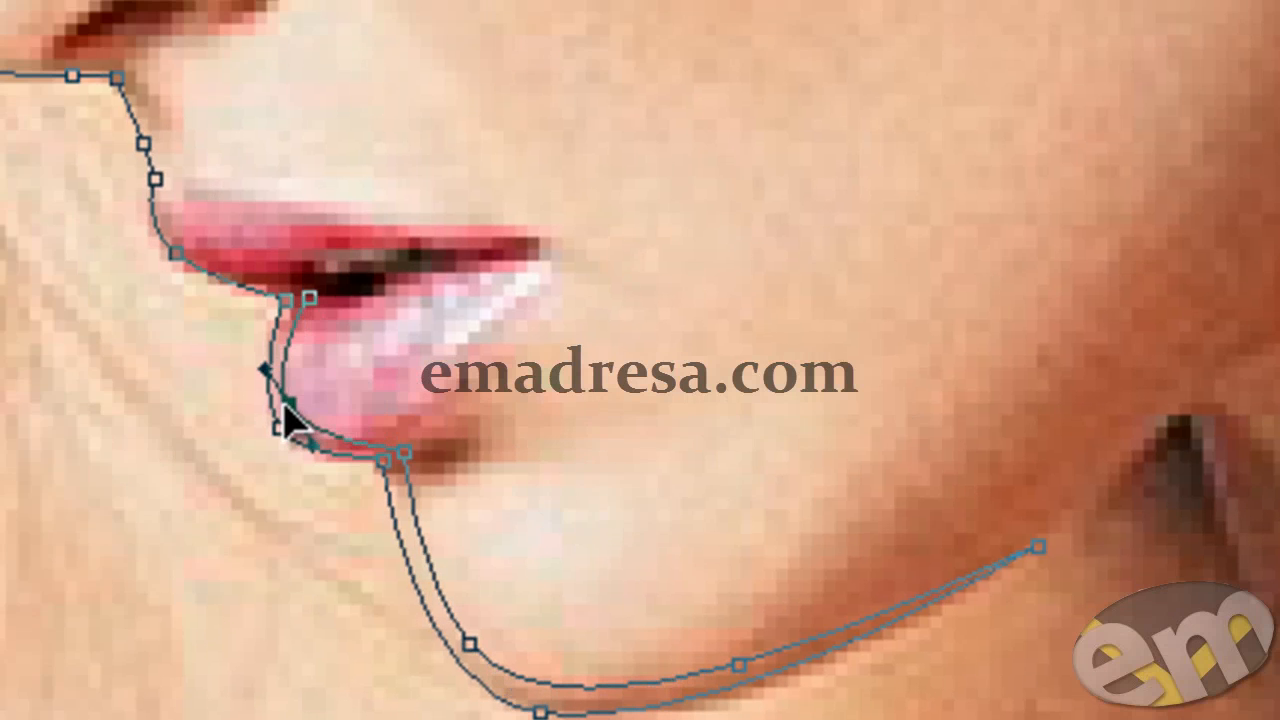
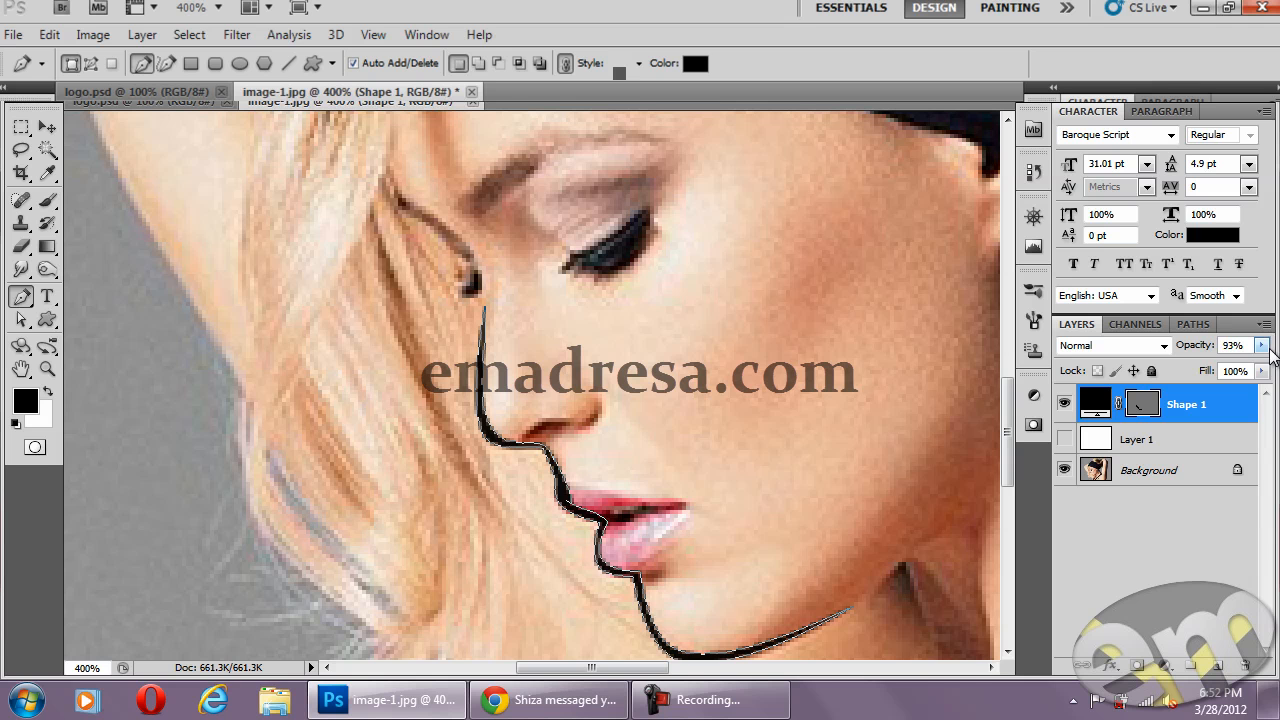
Show the white Layer 1 behind the face outline and toggle the Shape 1 layer's visibility off and on.
left_click(47, 369)
left_click(580, 431, "alt")
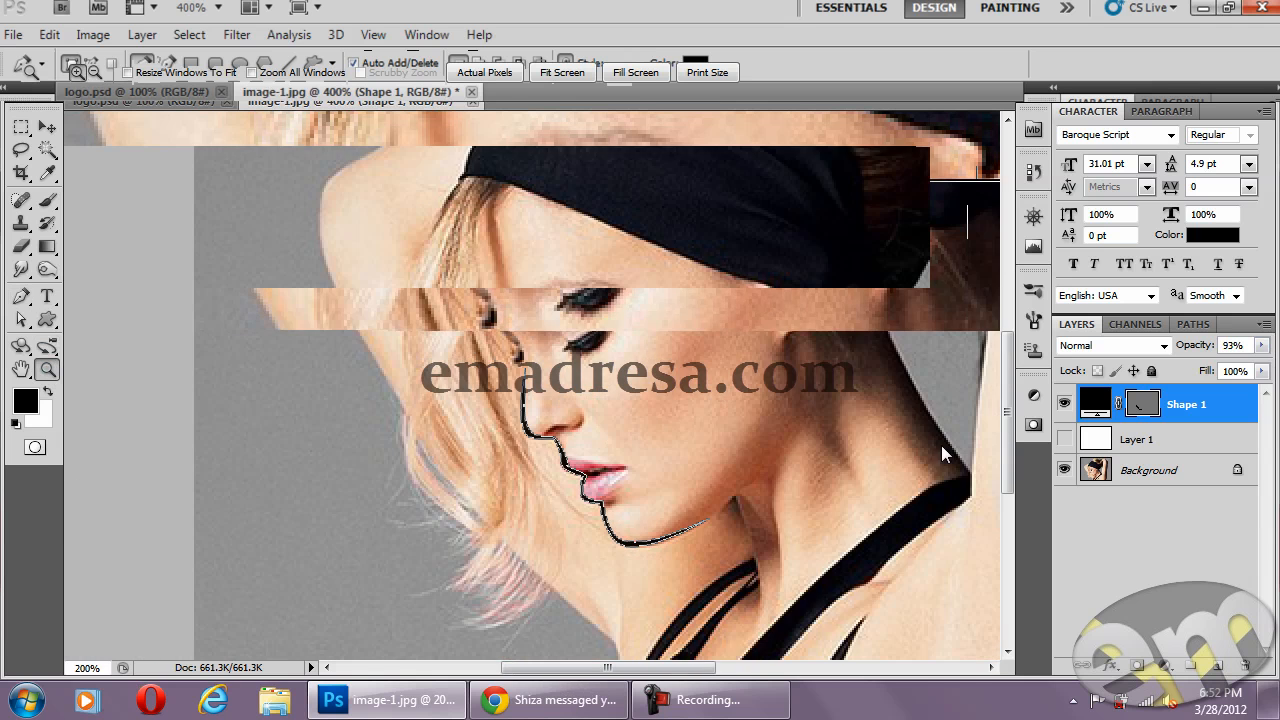
left_click(1064, 439)
left_click(1064, 403)
left_click(1064, 403)
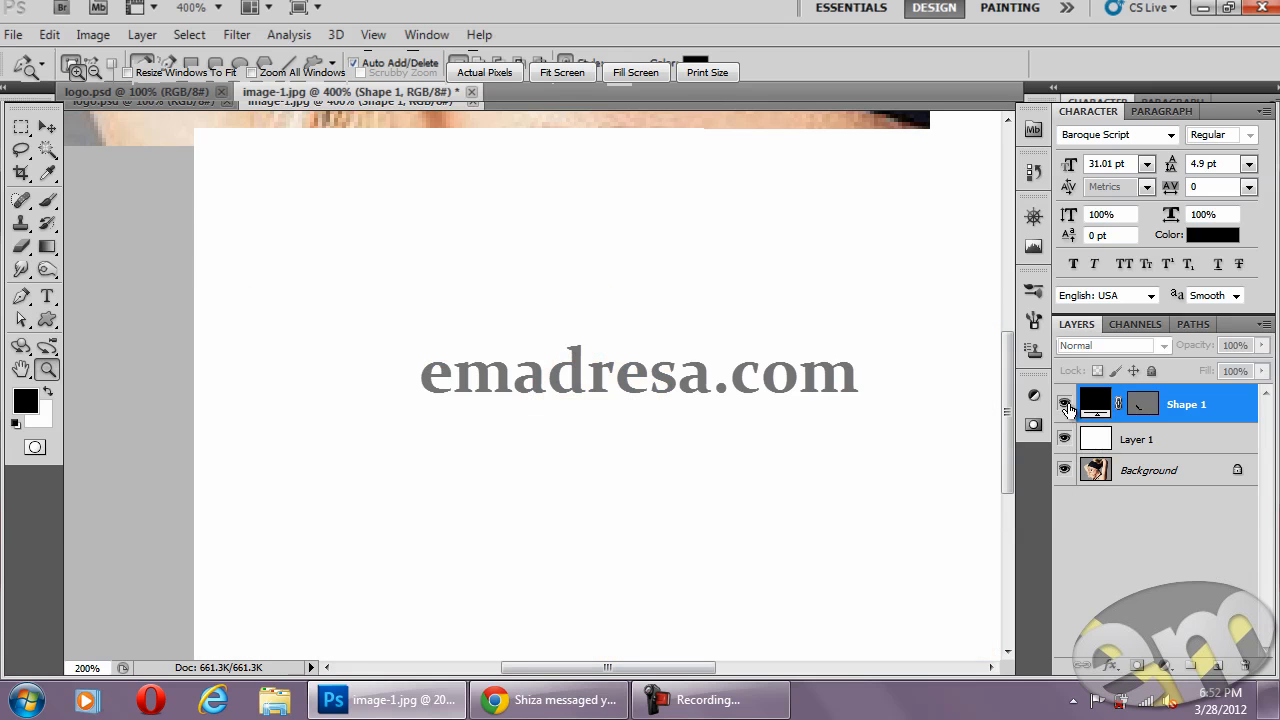
Select the white Layer 1 with the Move tool and hide it to uncover the photo.
left_click(47, 126)
left_click(336, 260)
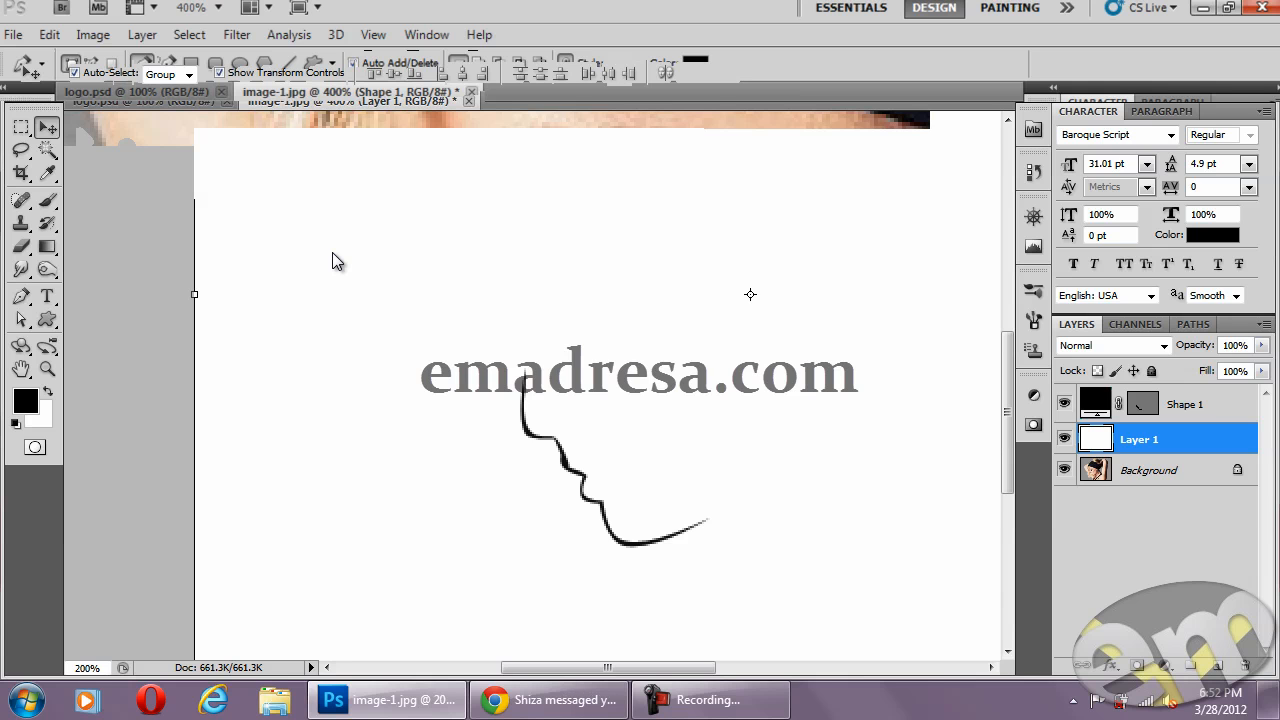
left_click(1064, 439)
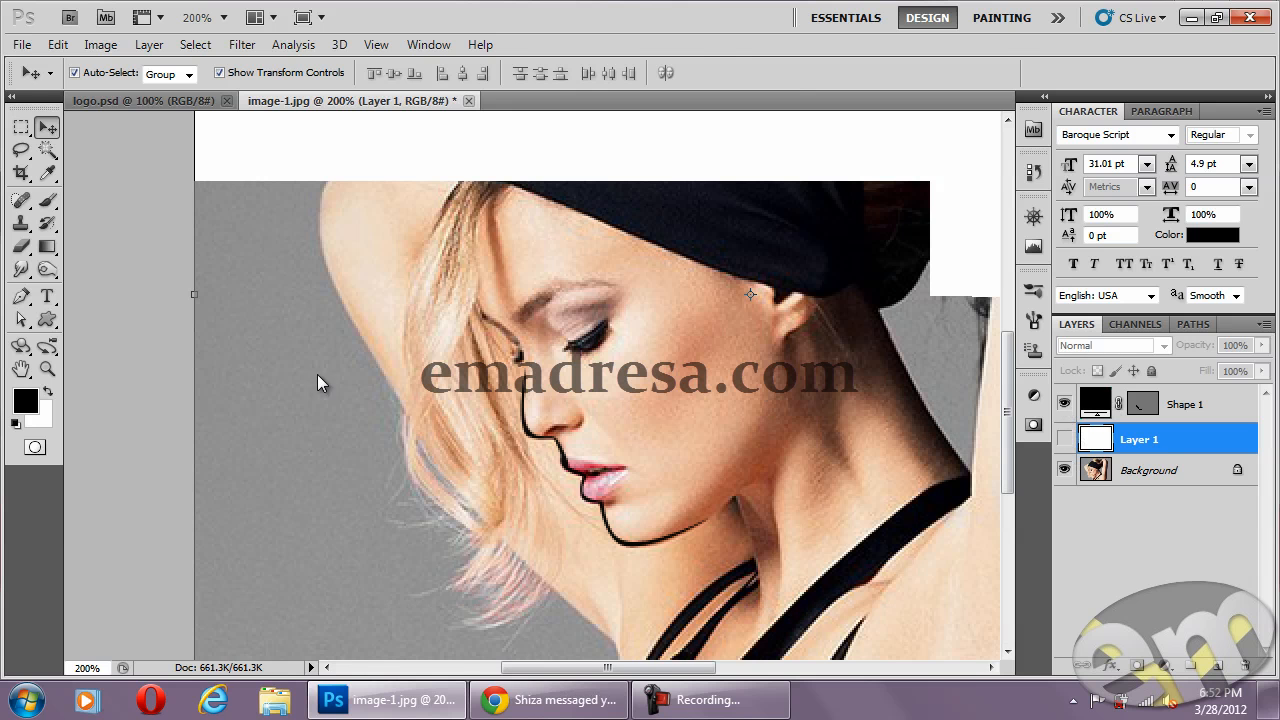
Trace the near eye's lid with the Pen tool as a new black shape, curving along its upper and lower edges.
left_click(47, 369)
left_click_drag(488, 271, 647, 386)
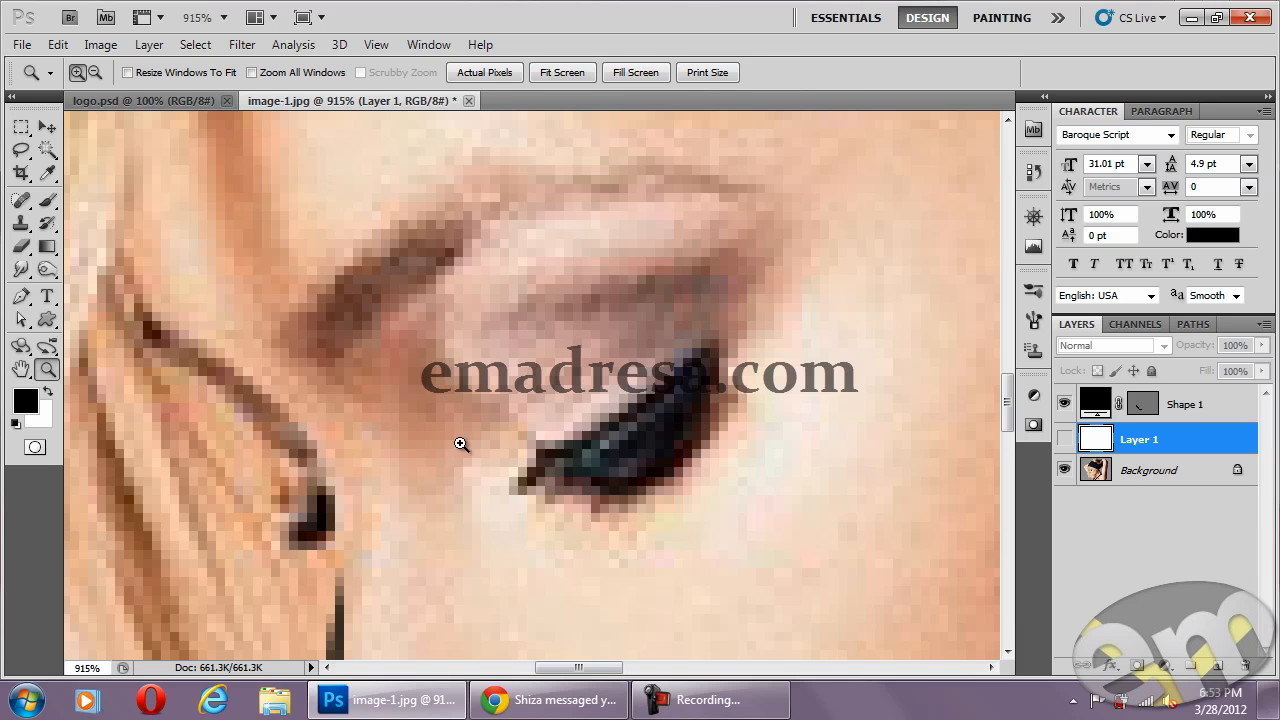
left_click(20, 296)
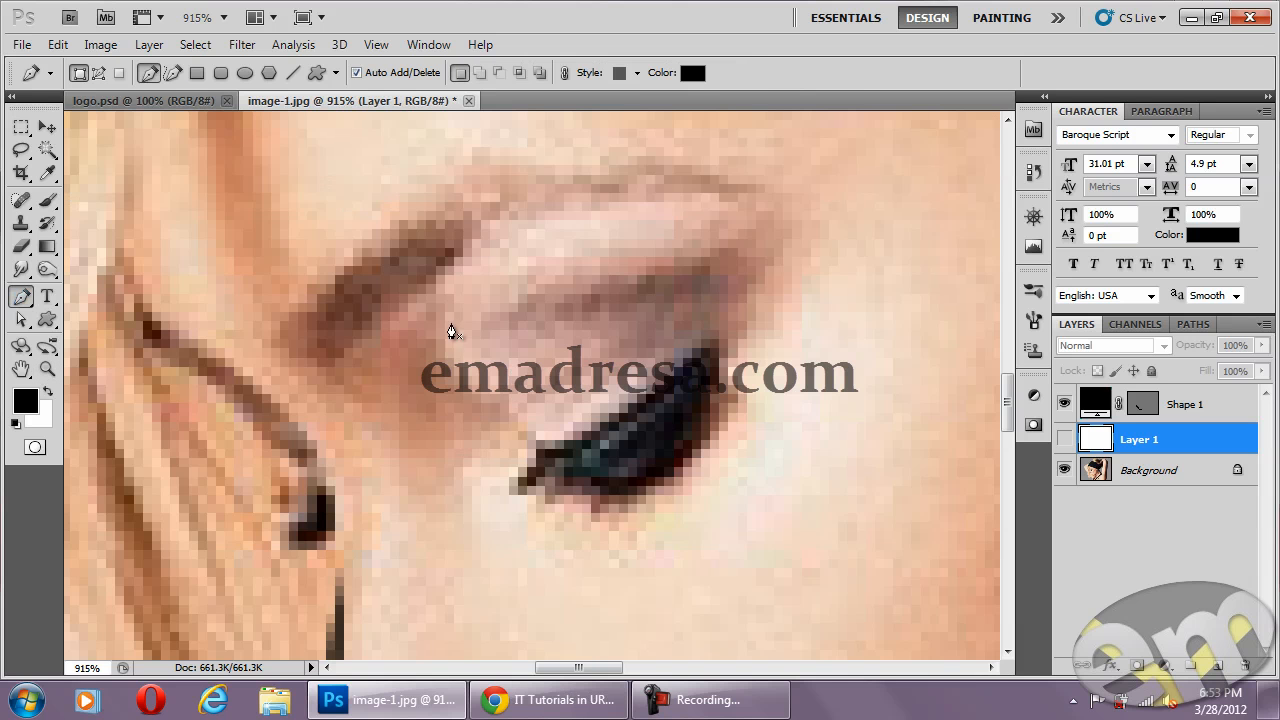
left_click(513, 485)
left_click_drag(568, 444, 534, 474)
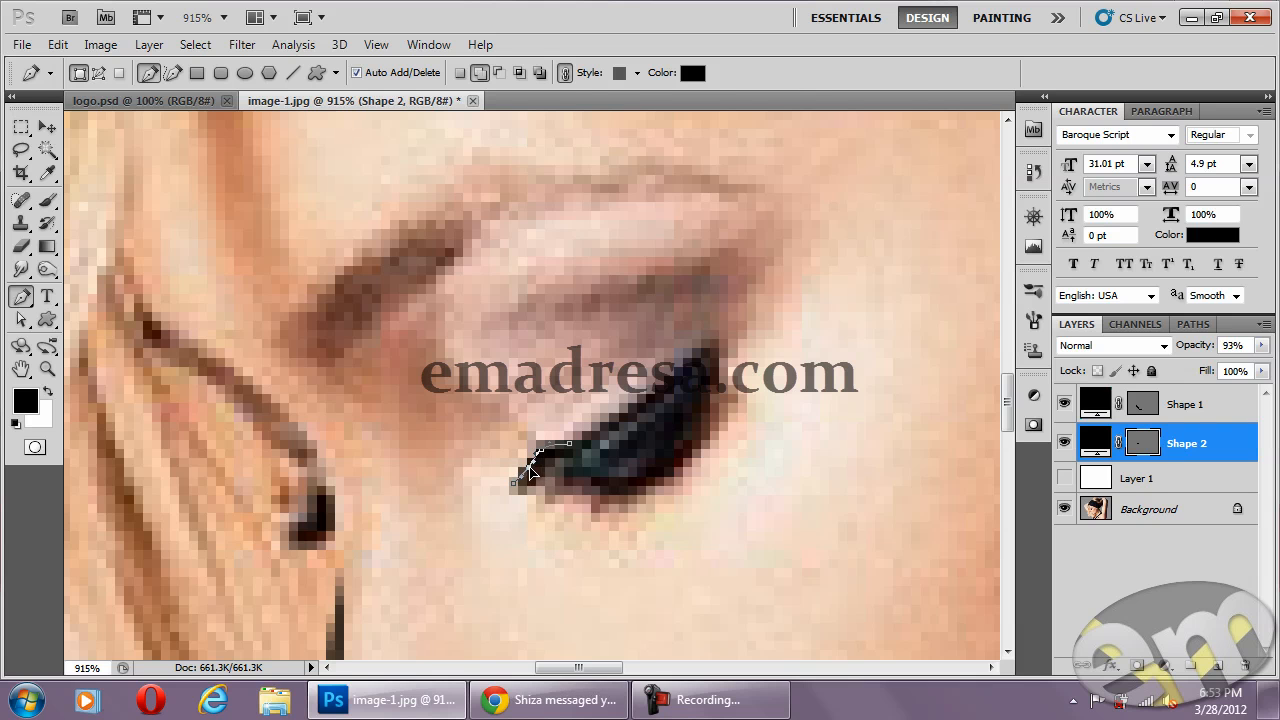
left_click(641, 405)
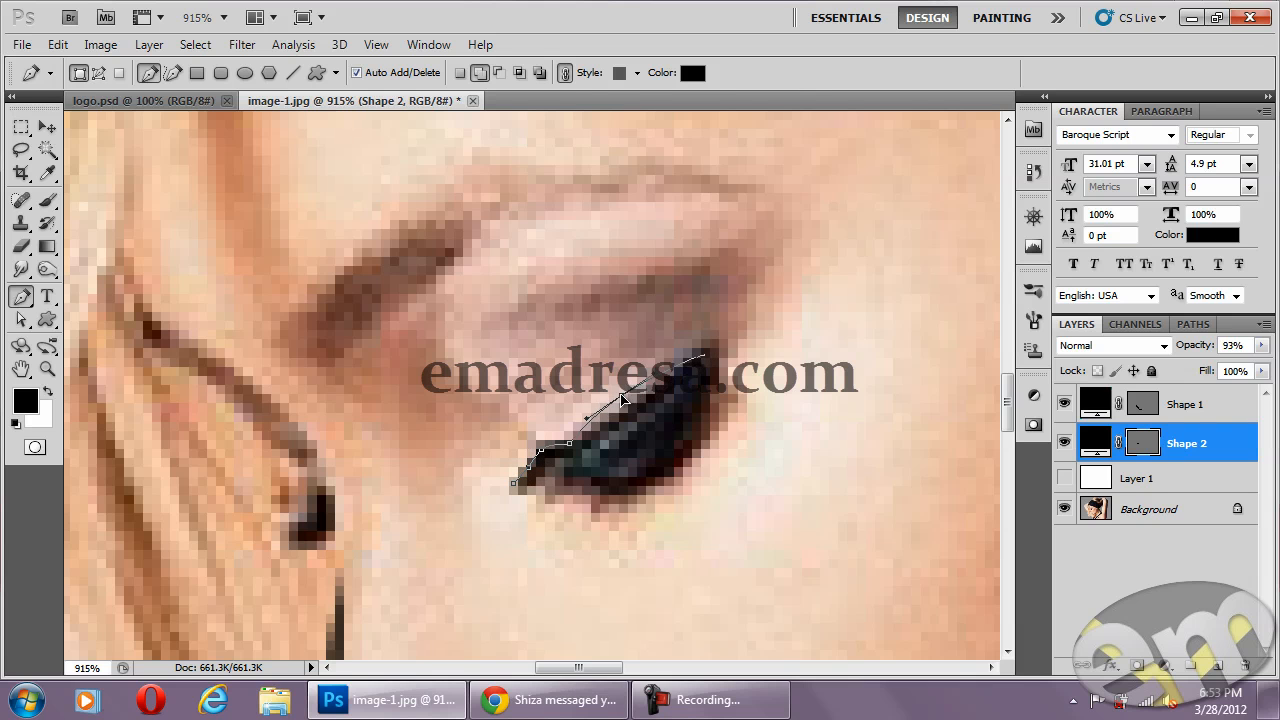
left_click(580, 492)
left_click_drag(680, 472, 723, 421)
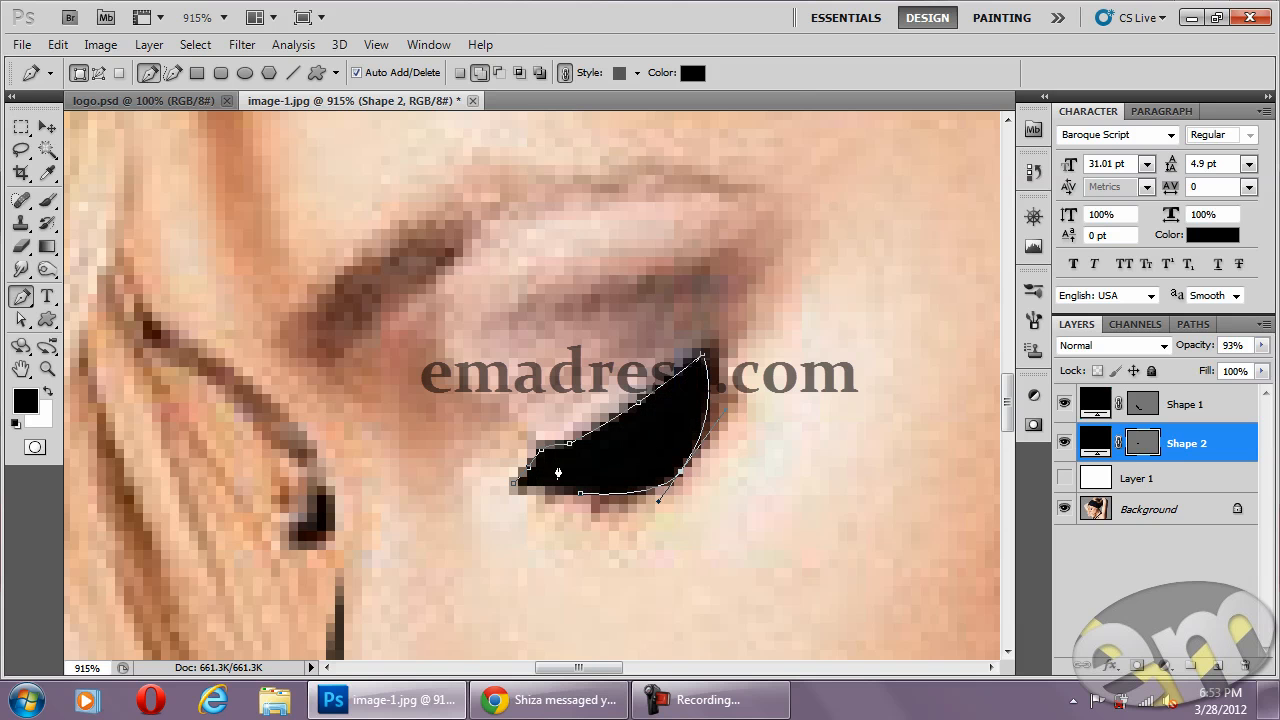
Lower the eye shape's opacity to 0%, finish and close its path at the inner corner, and restore the opacity to 93%.
left_click_drag(1196, 346, 963, 346)
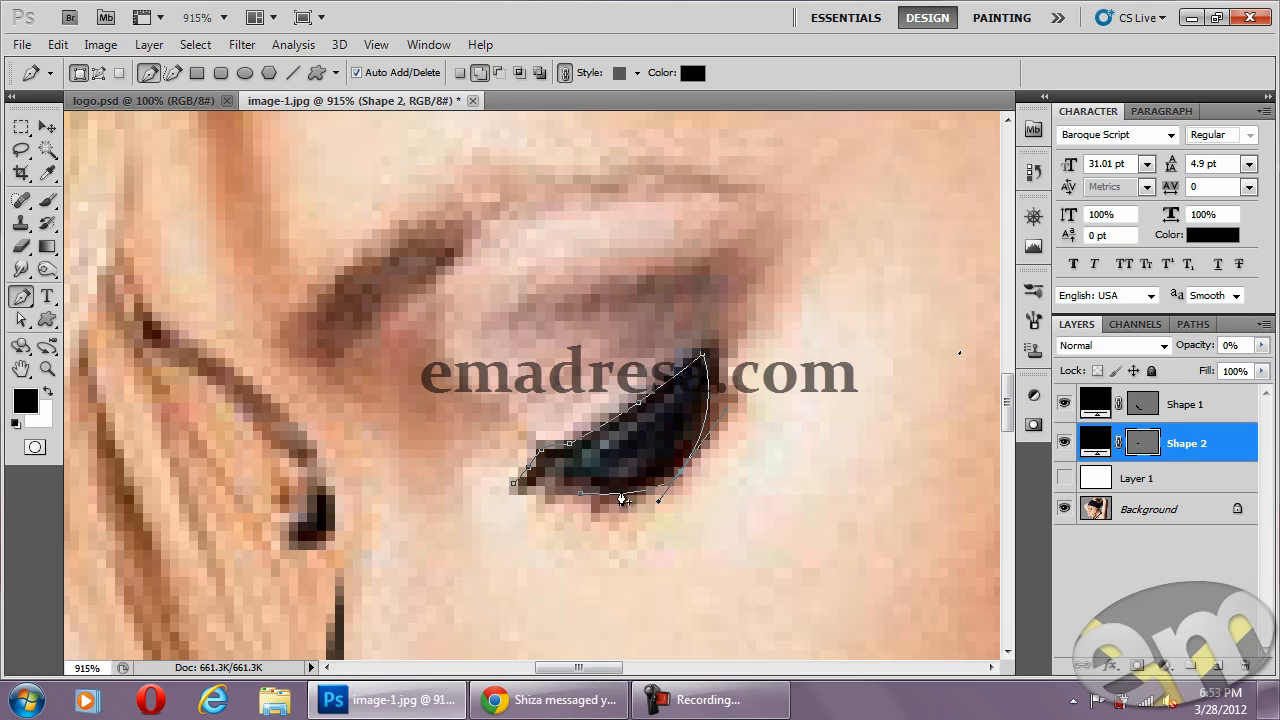
left_click(540, 479)
left_click(580, 494)
left_click(513, 486)
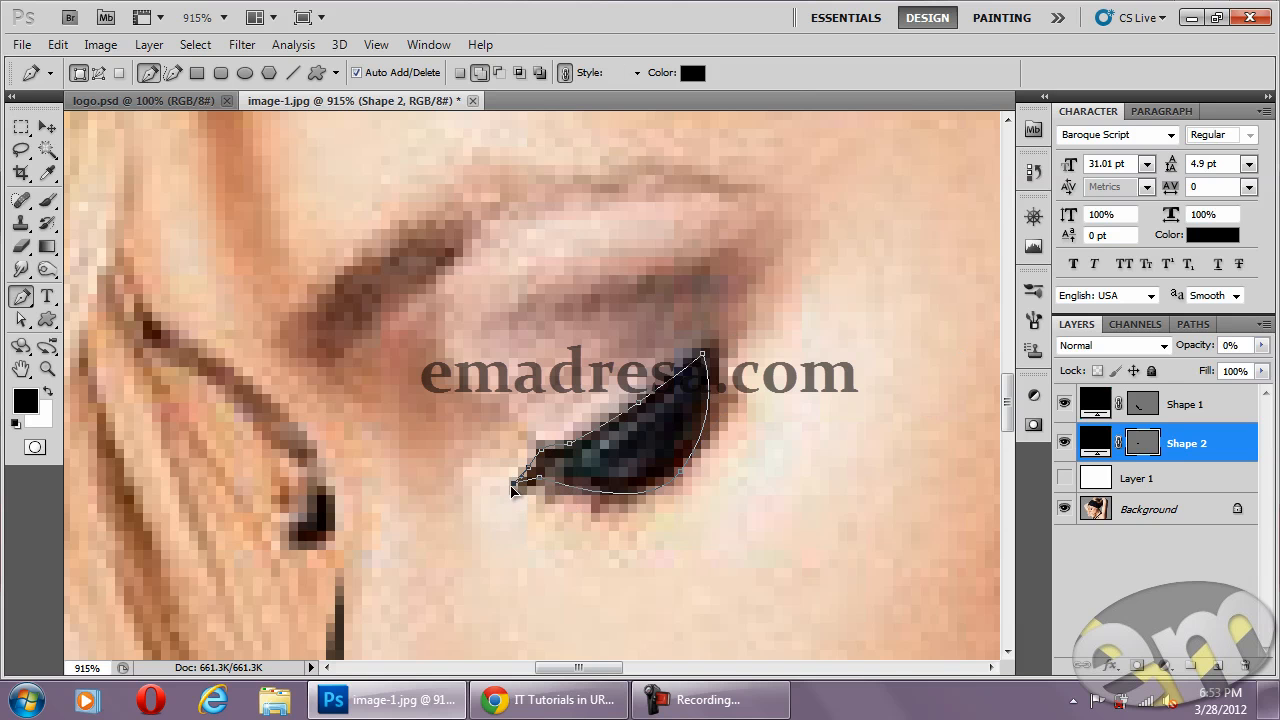
left_click_drag(502, 480, 504, 482)
left_click_drag(1188, 352, 1266, 352)
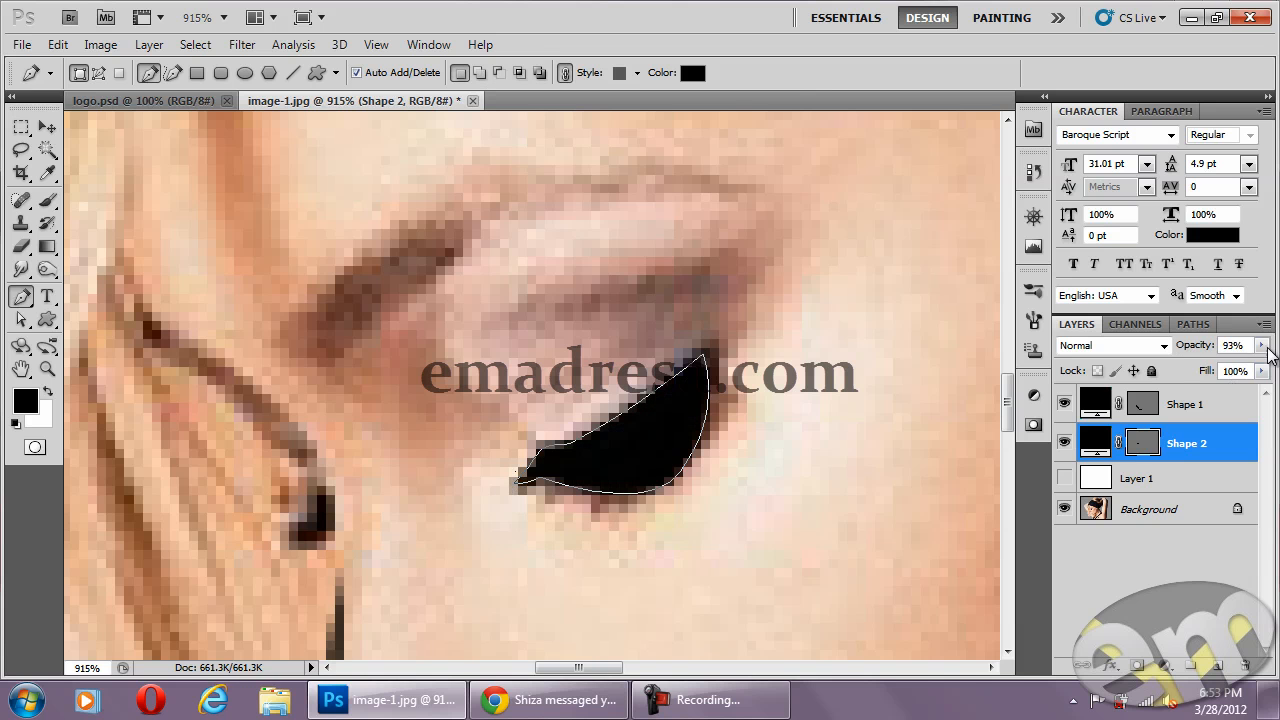
Show the white Layer 1 behind the shapes and set the eye shape's opacity to 100%.
left_click(1064, 478)
left_click(47, 369)
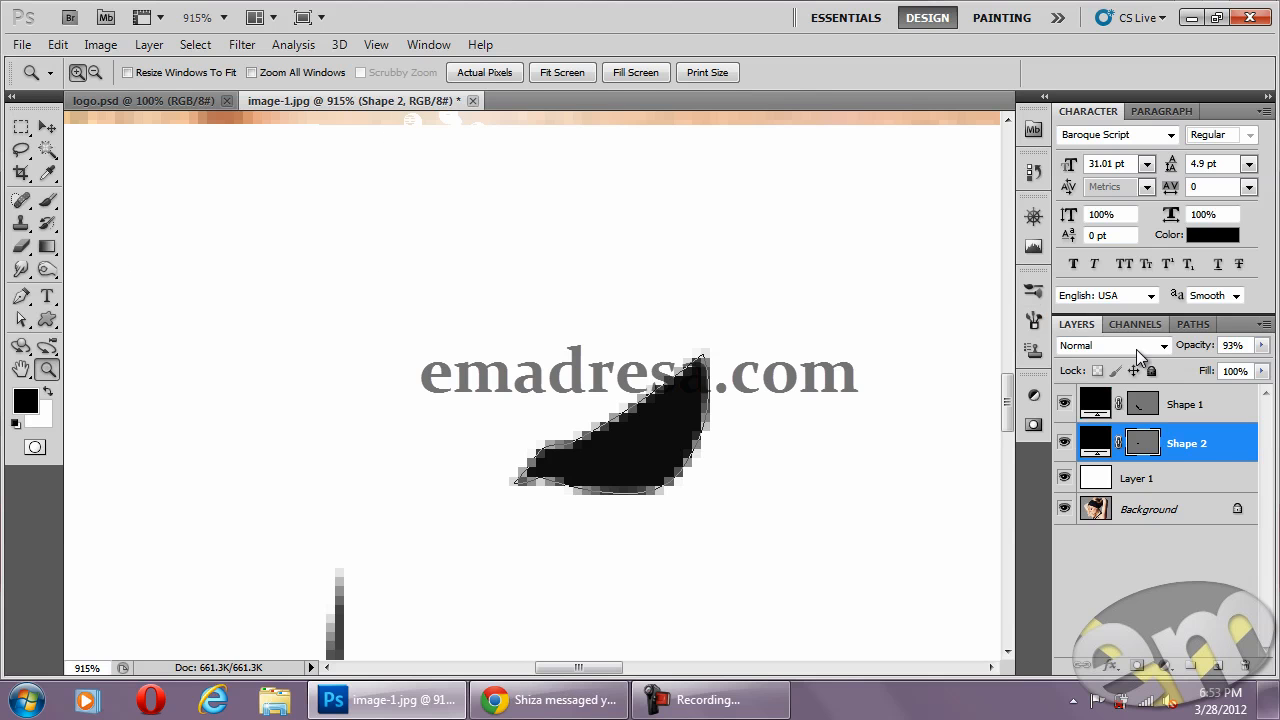
left_click(1184, 403)
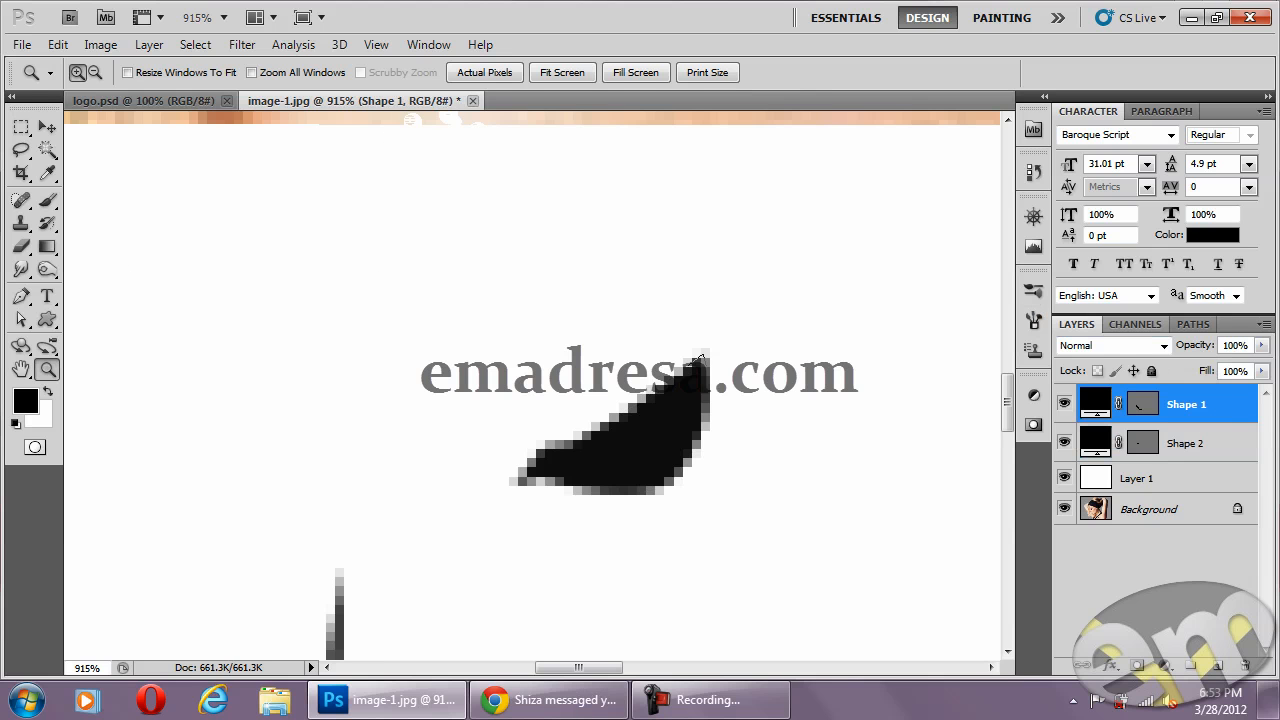
left_click(1200, 448)
left_click(1195, 410)
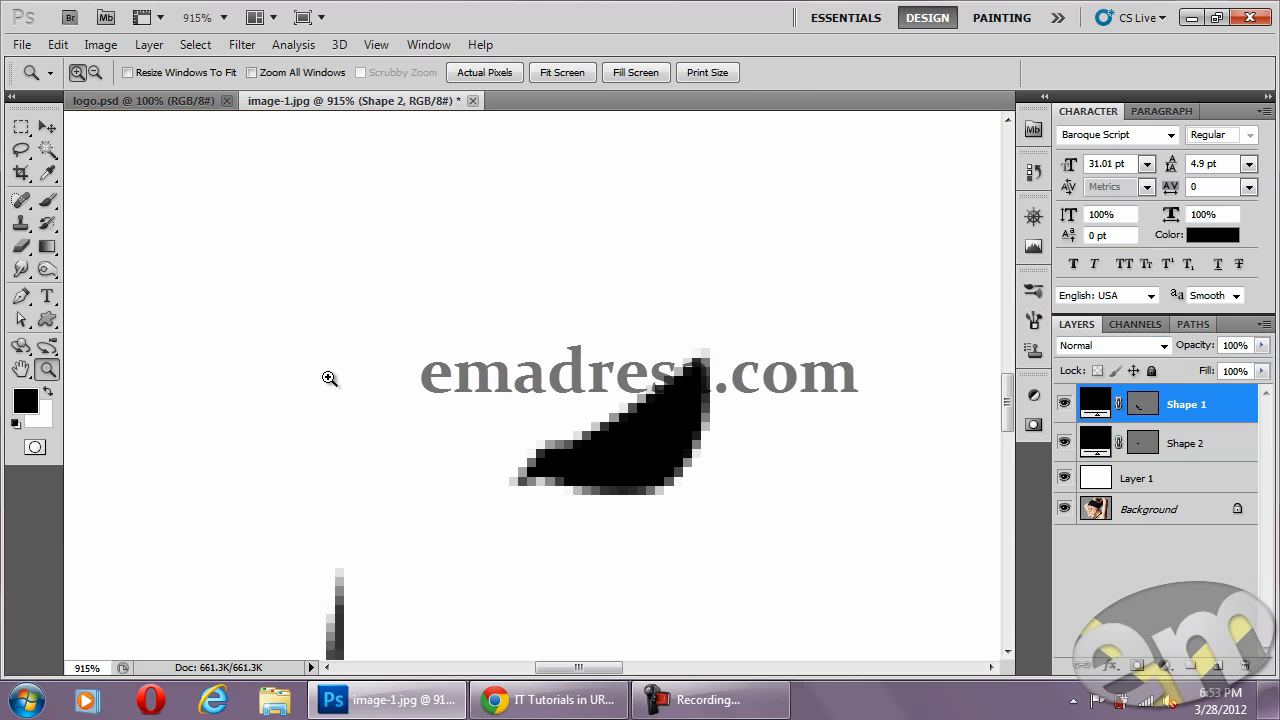
left_click(95, 72)
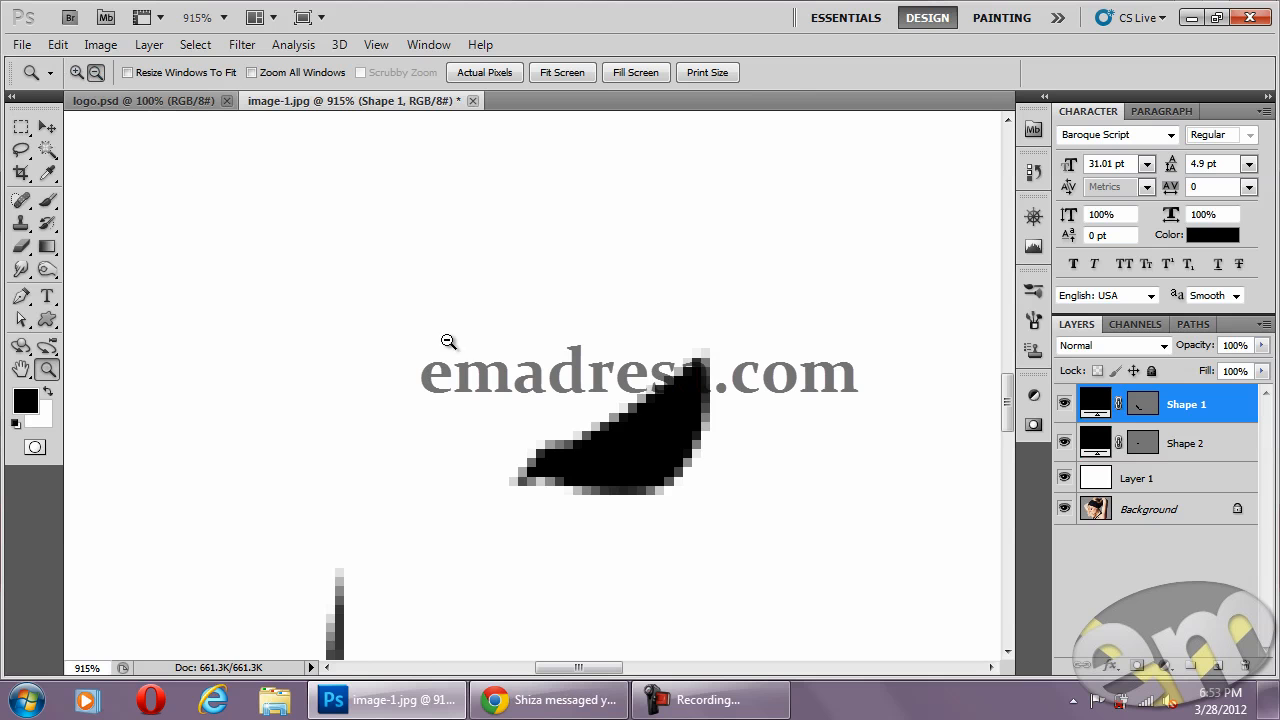
left_click(484, 73)
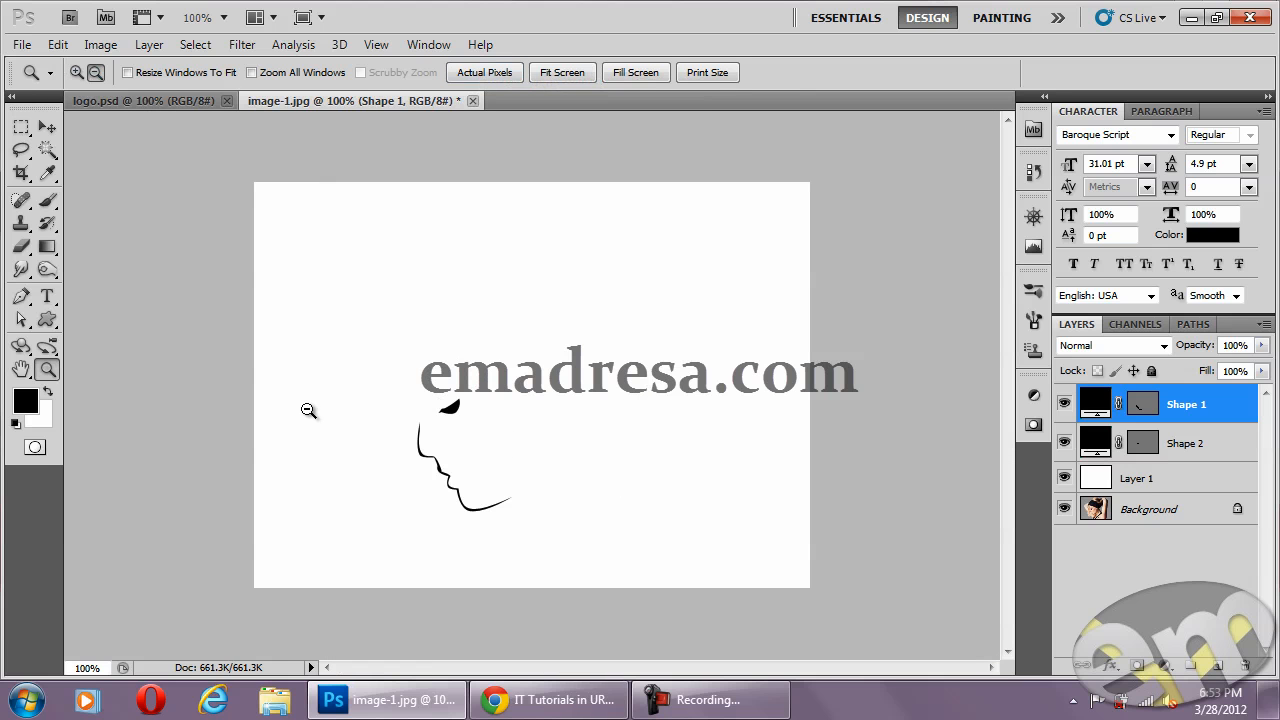
Hide Layer 1 again to uncover the photo around the near eye and eyebrow.
left_click(1064, 478)
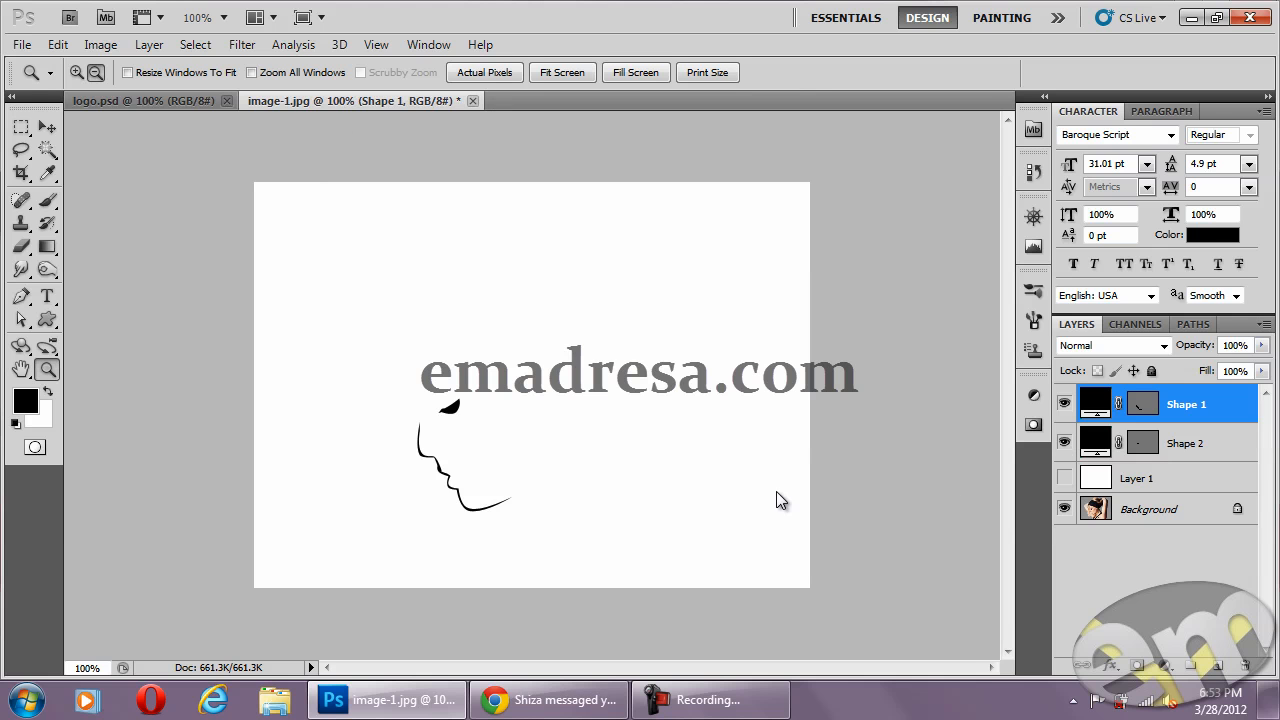
left_click(621, 521)
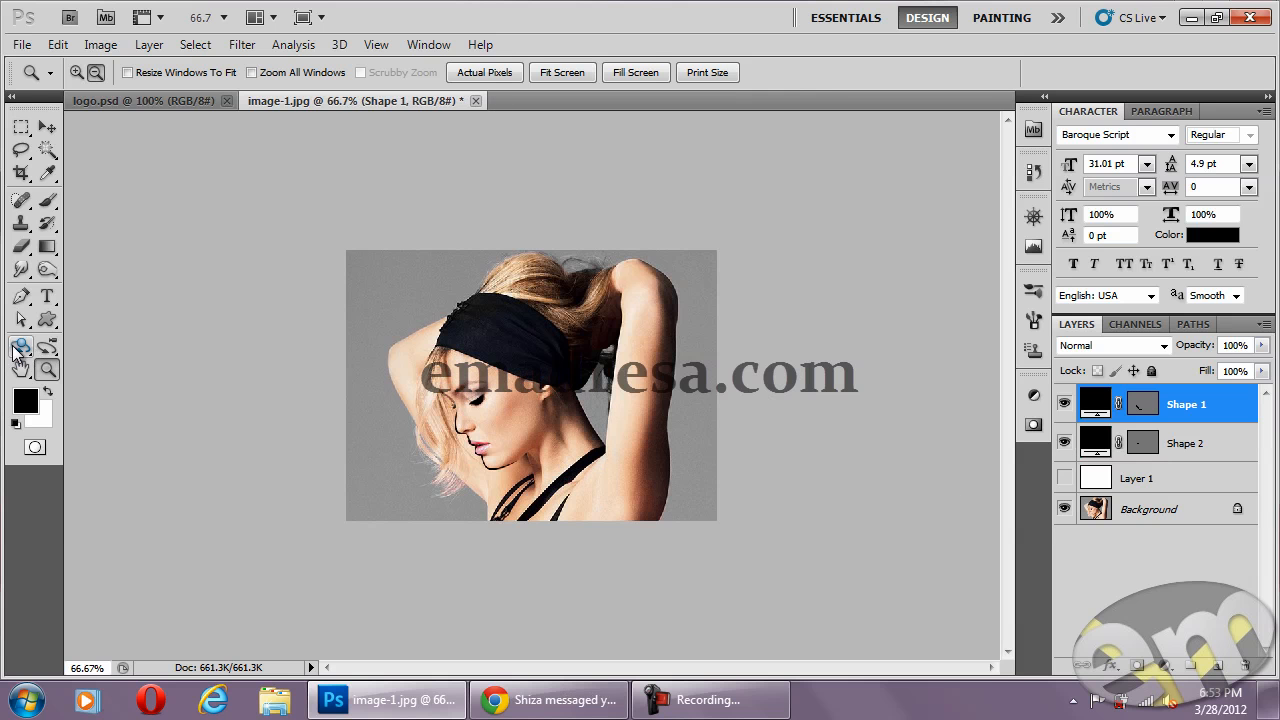
left_click(77, 72)
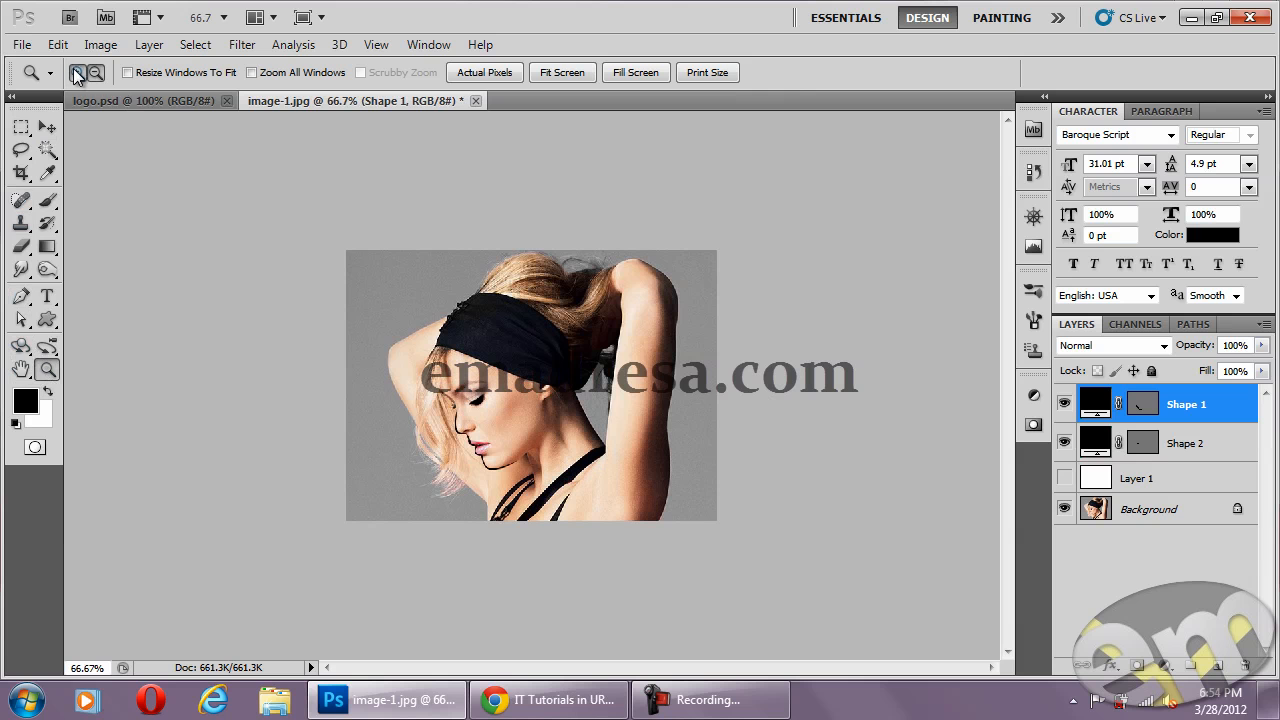
left_click_drag(416, 360, 551, 500)
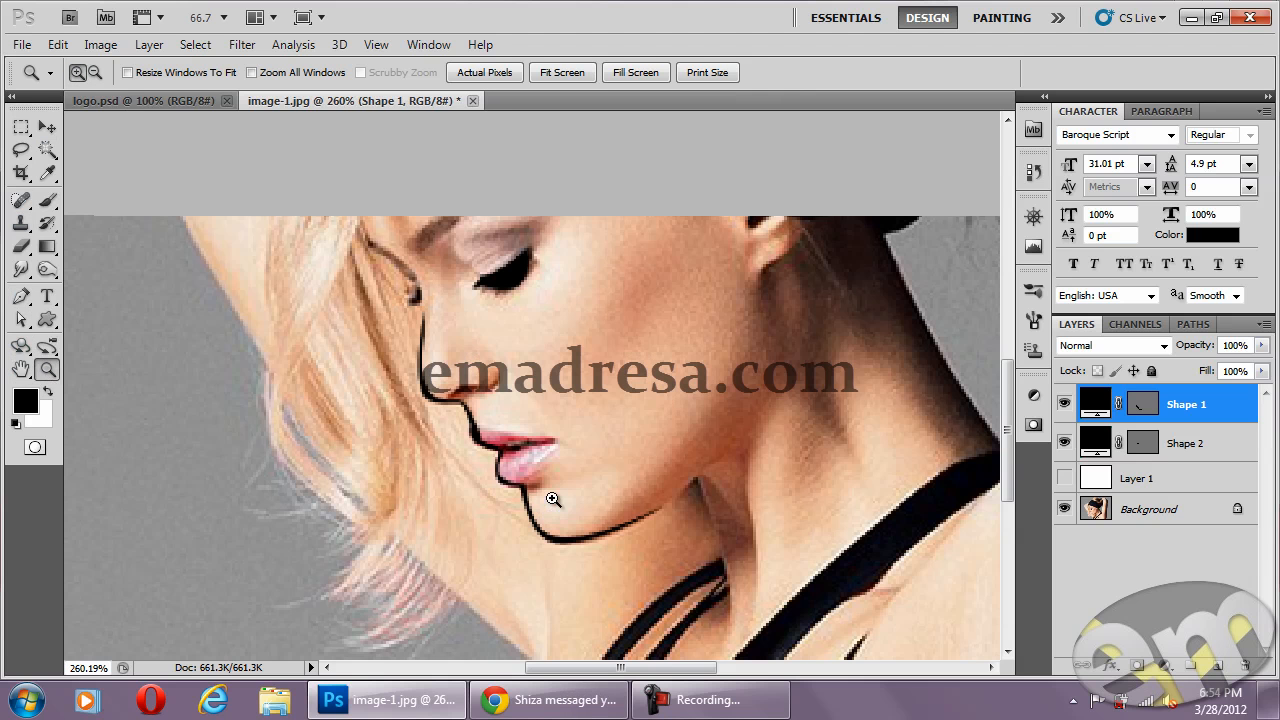
left_click_drag(342, 190, 674, 481)
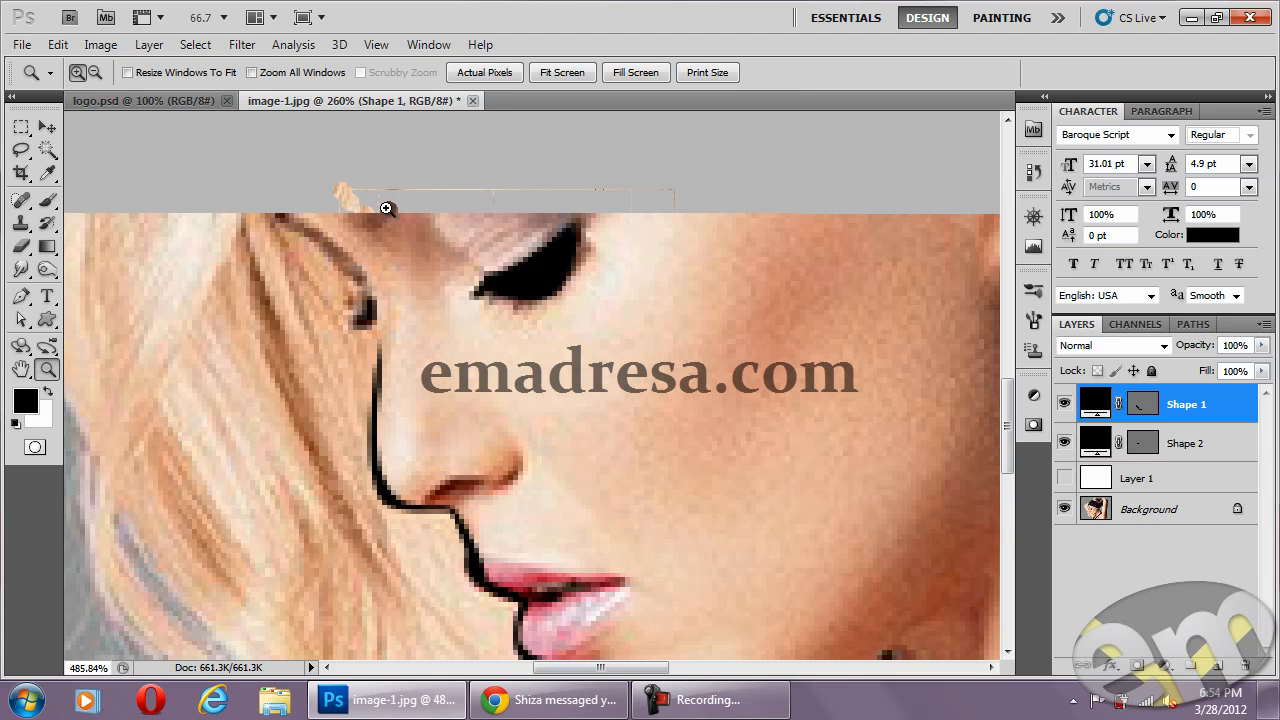
scroll(507, 394, "up", 2)
scroll(507, 394, "up", 2)
left_click_drag(305, 177, 665, 445)
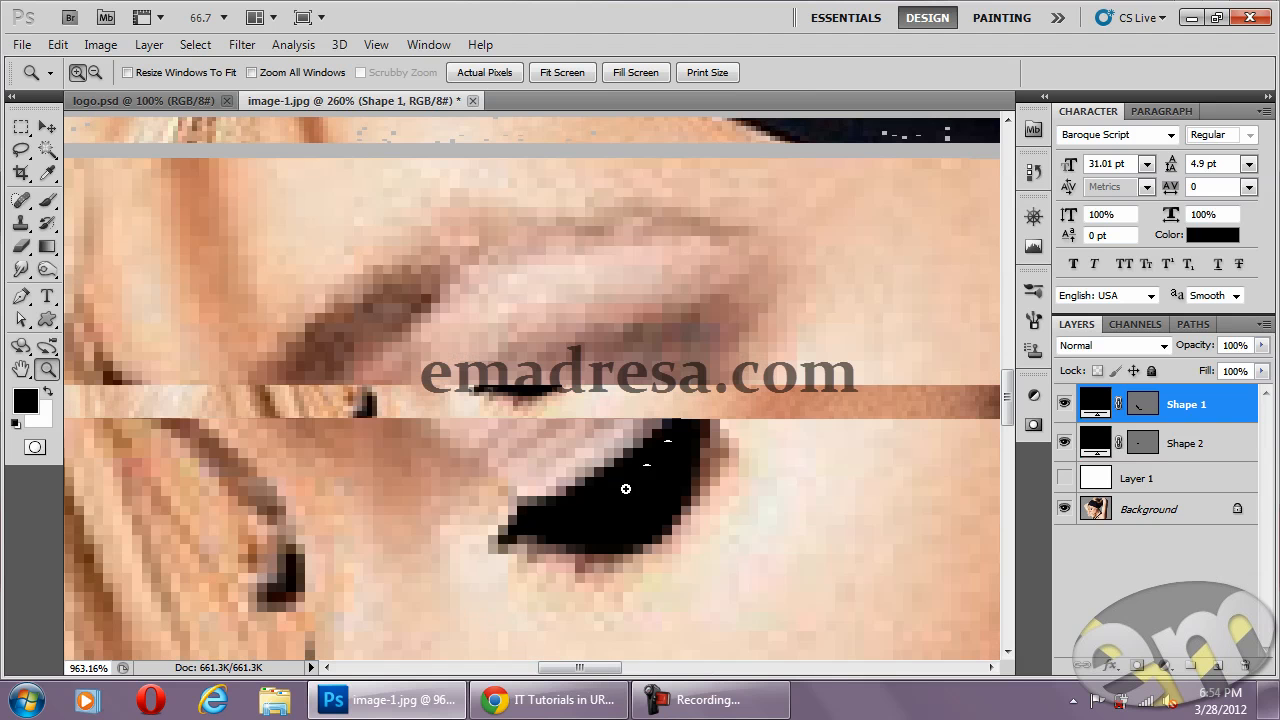
Trace the near eyebrow's lower edge with the Pen tool as a new shape, setting its opacity to 6% to see the photo.
left_click(21, 298)
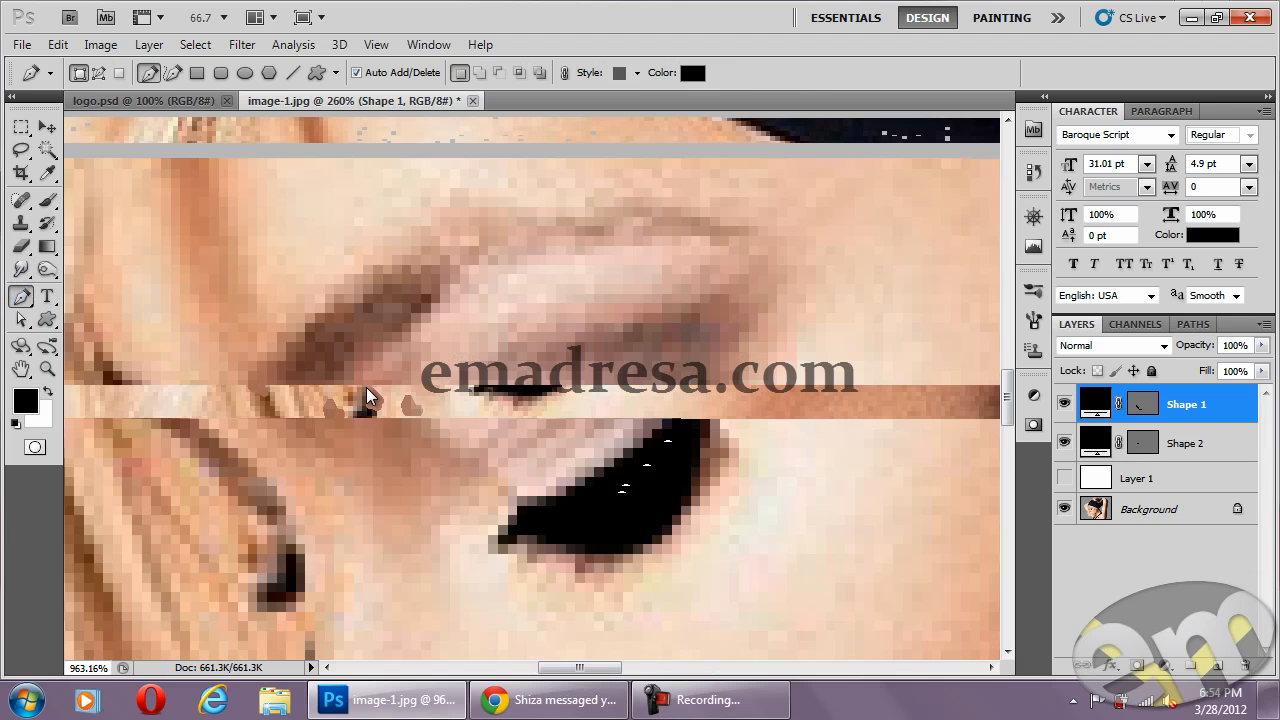
left_click(306, 415)
left_click(724, 245)
left_click_drag(540, 317, 491, 262)
left_click_drag(382, 329, 395, 343)
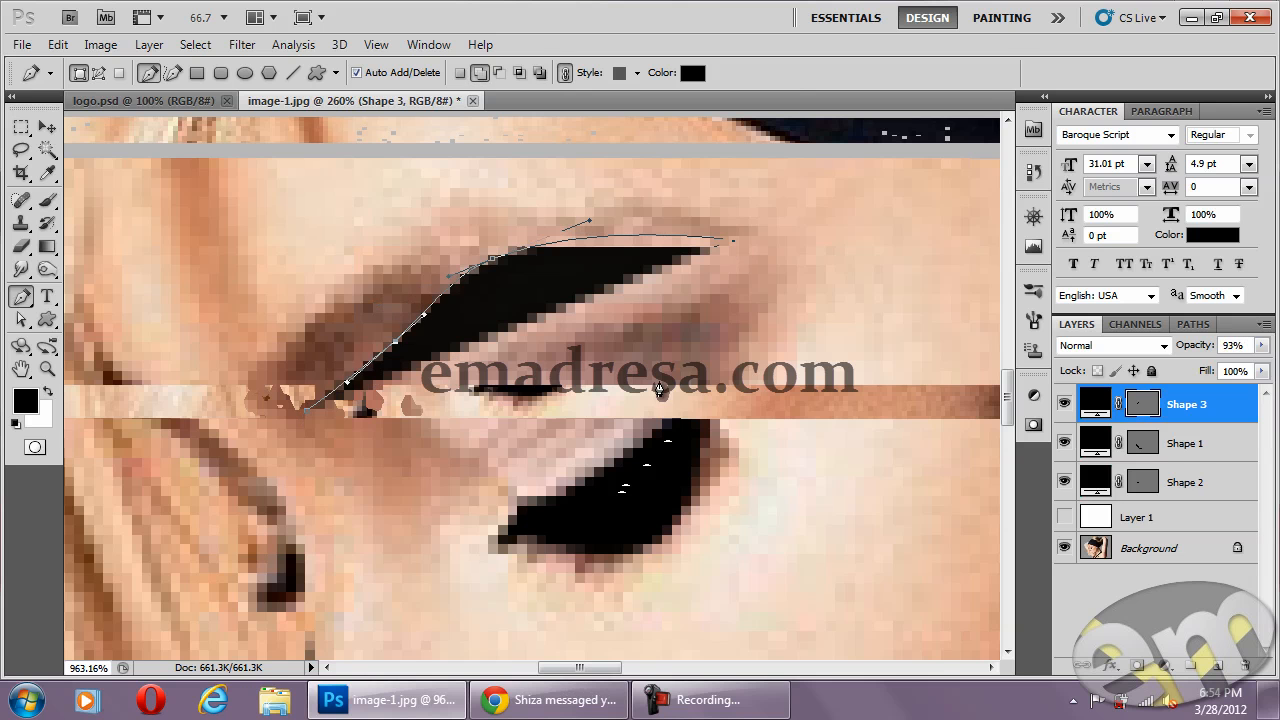
left_click_drag(1200, 348, 1107, 360)
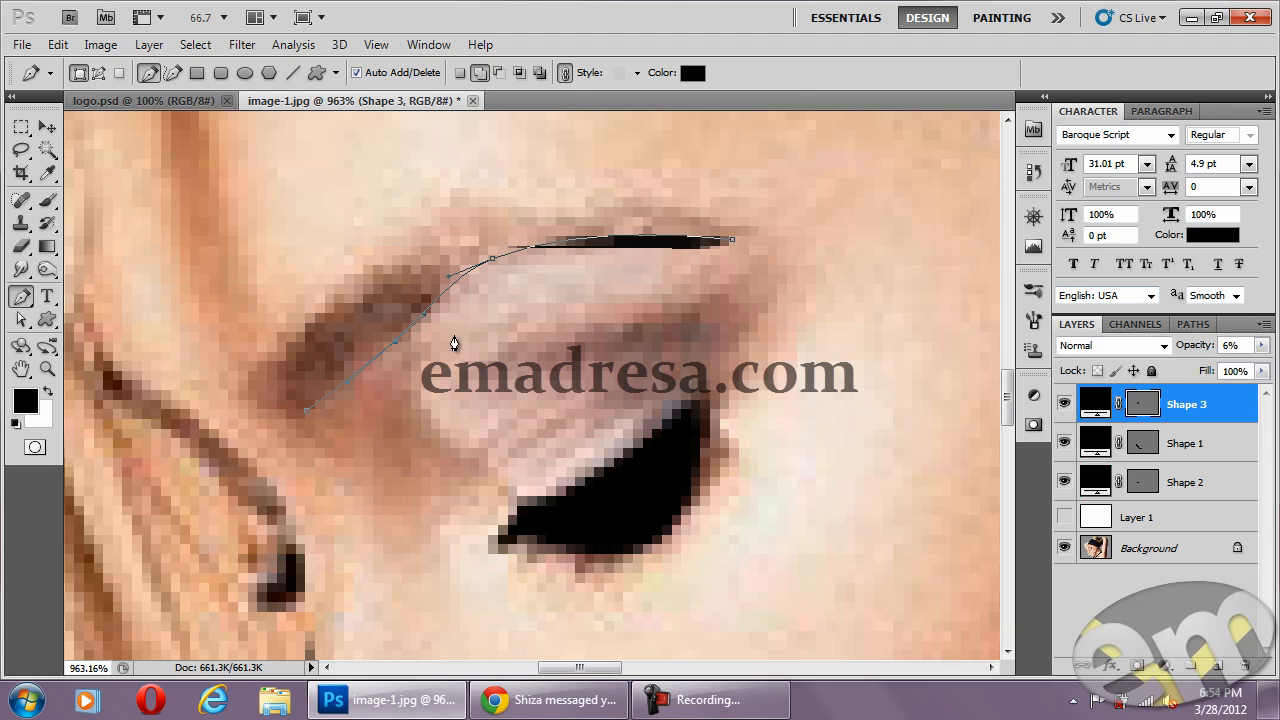
left_click_drag(590, 239, 588, 250)
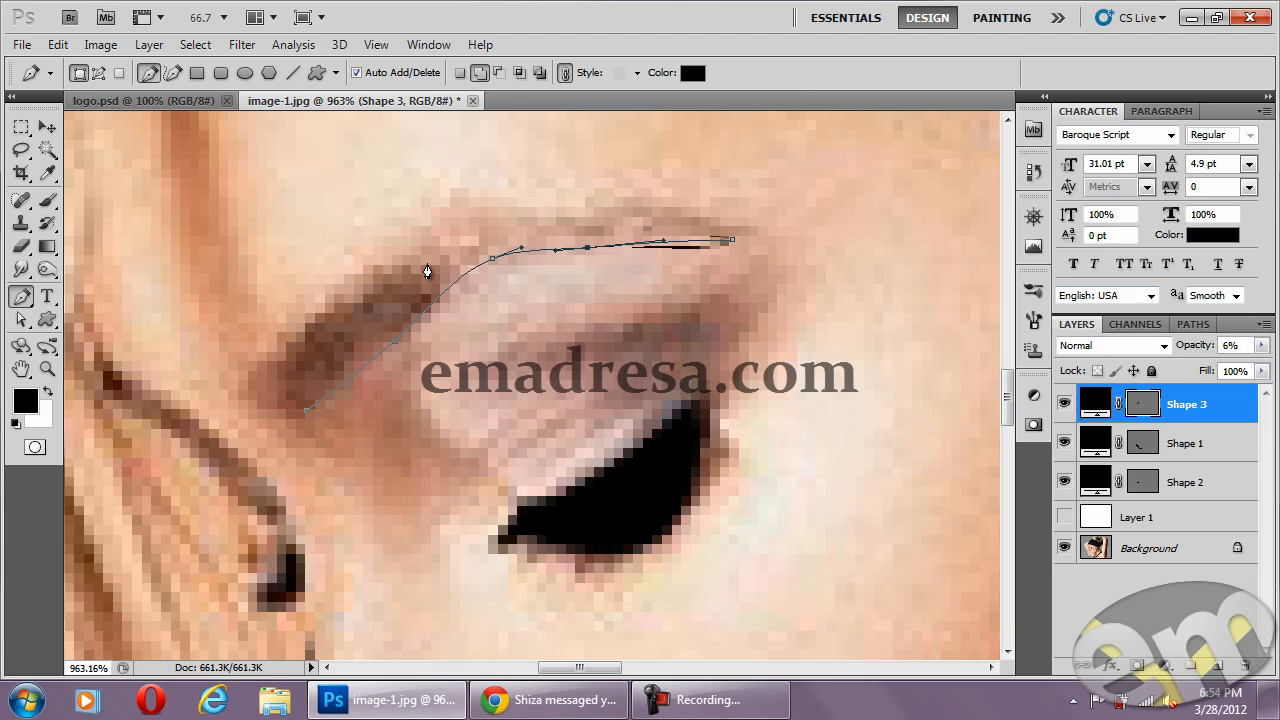
Draw the near eyebrow's upper edge, fit its anchor points to the brow, and close the path at the inner end.
left_click(279, 369)
left_click_drag(509, 303, 476, 235)
left_click_drag(598, 219, 592, 227)
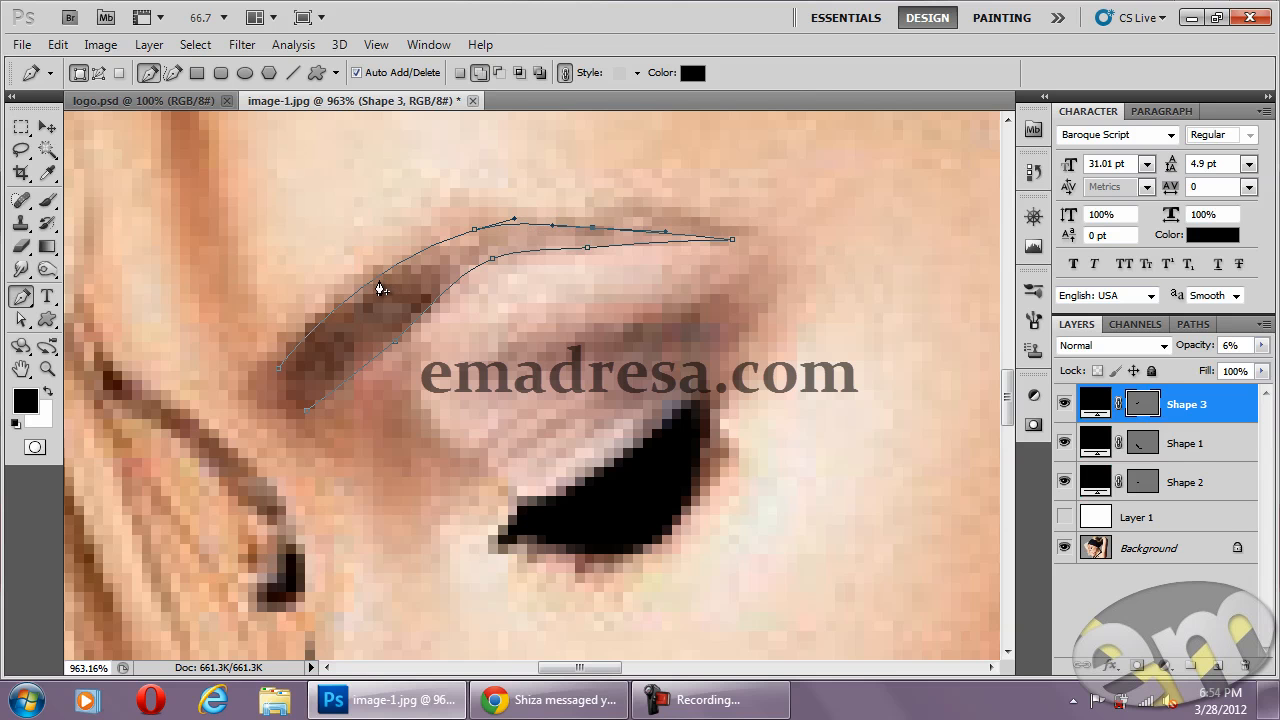
left_click_drag(282, 369, 292, 391)
left_click_drag(477, 232, 482, 238)
left_click_drag(291, 391, 287, 383)
left_click_drag(359, 321, 364, 329)
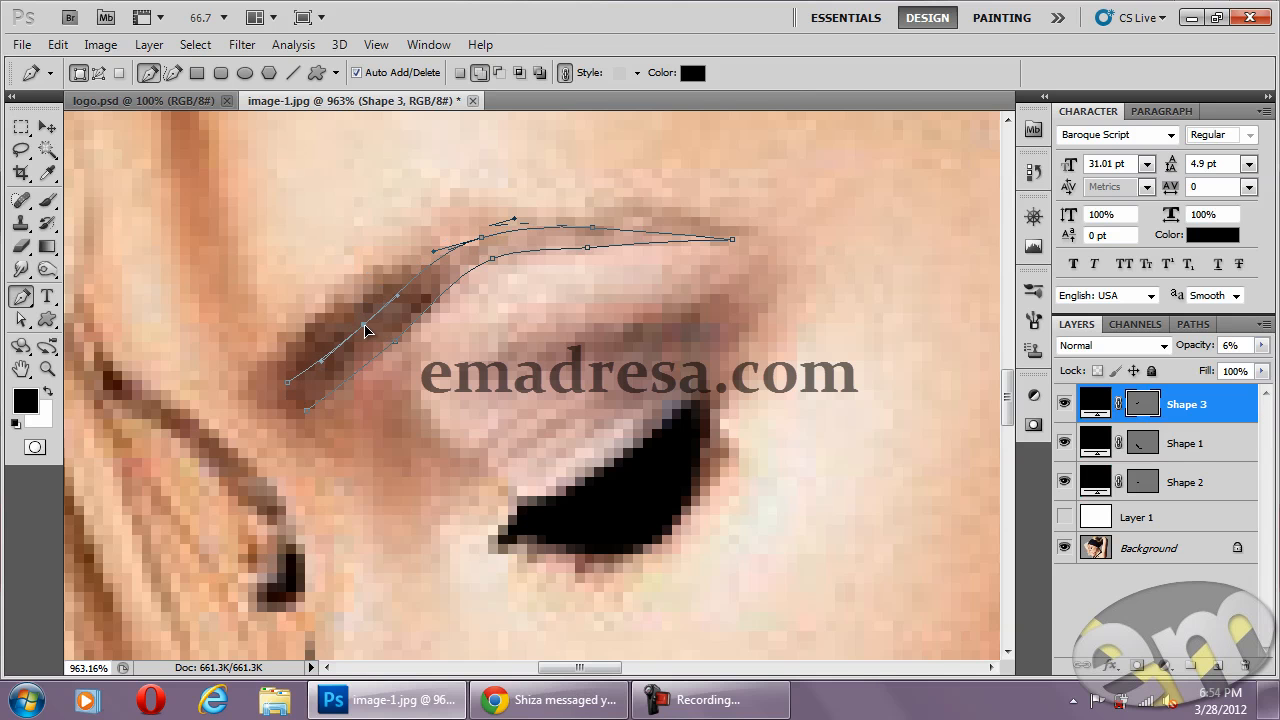
left_click_drag(287, 385, 322, 404)
Trace the thin far eyebrow beside the hair with the Pen tool as a new shape.
left_click_drag(453, 361, 721, 313)
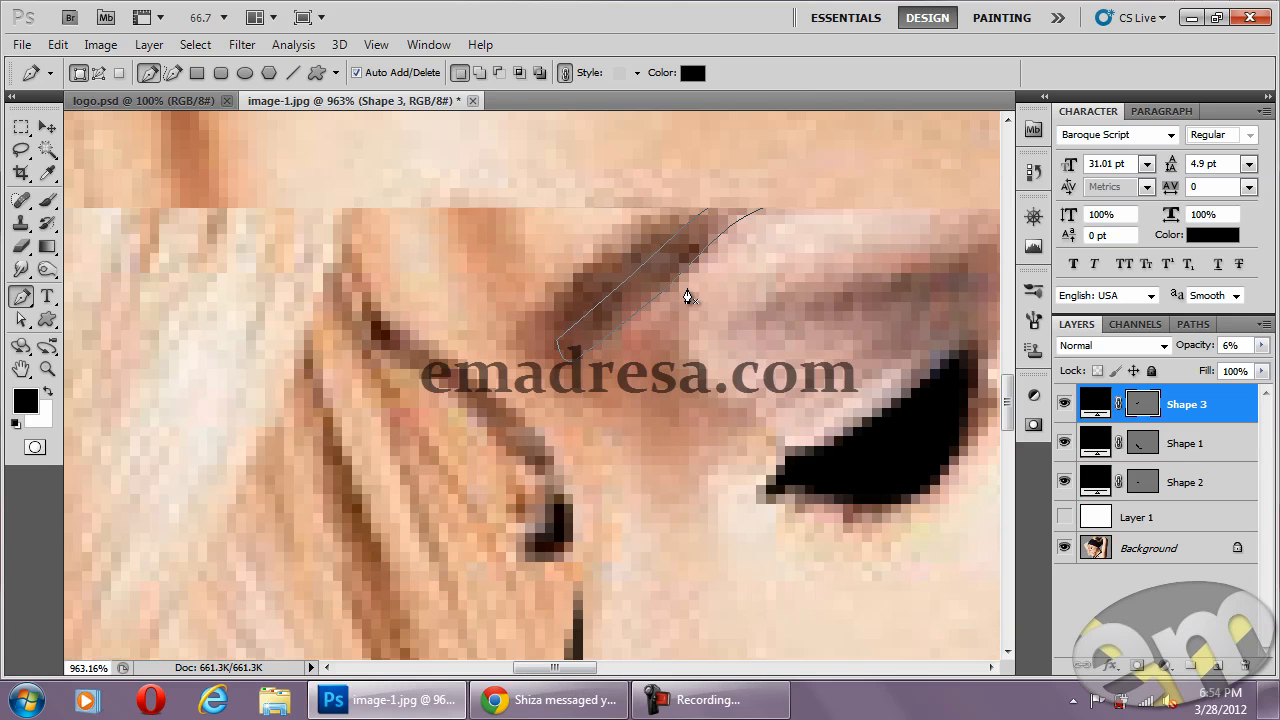
left_click(370, 317)
left_click(371, 348)
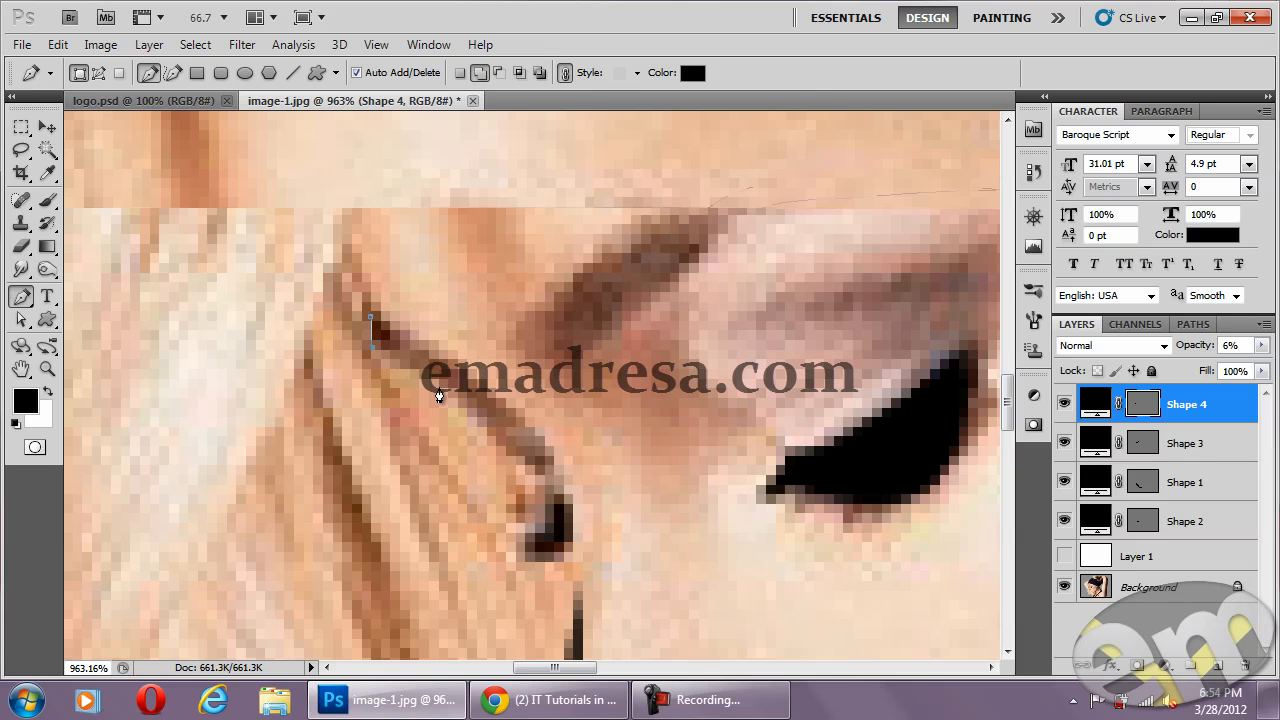
left_click(444, 395)
left_click_drag(371, 317, 341, 312)
Trace the small dark far eye above the nose bridge with the Pen tool as a new closed, curved shape.
left_click_drag(553, 434, 463, 262)
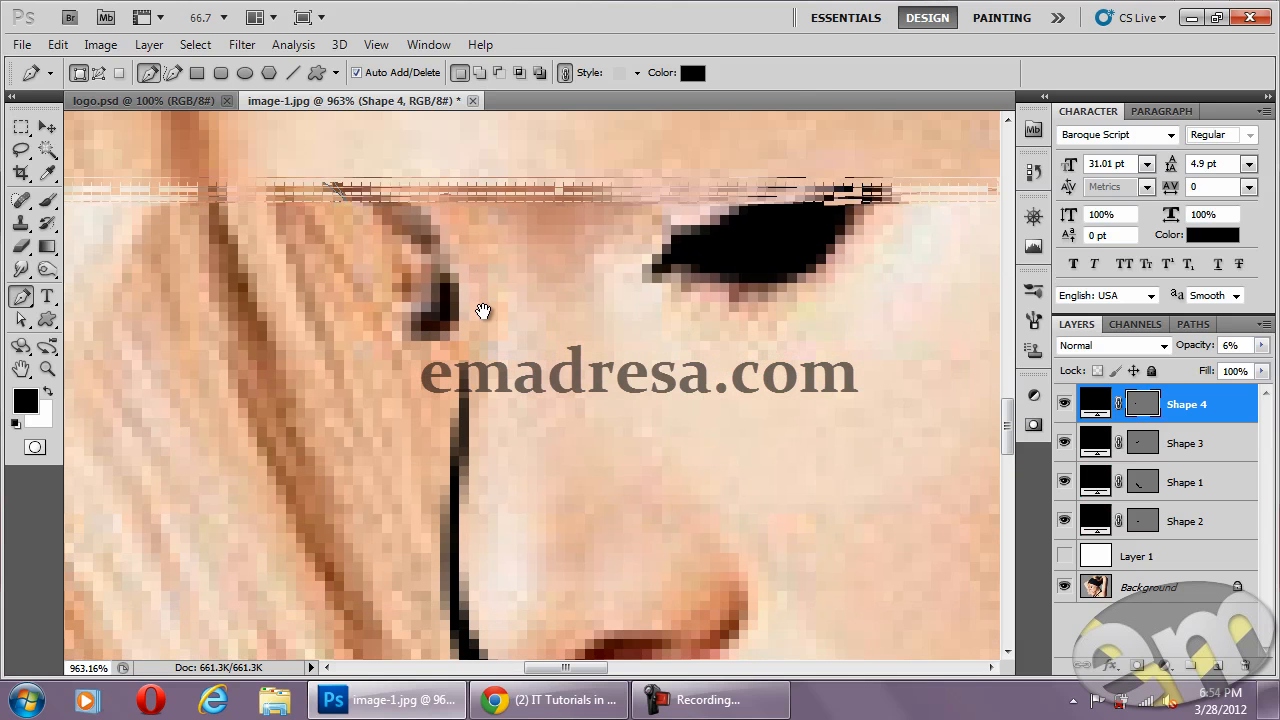
left_click(442, 279)
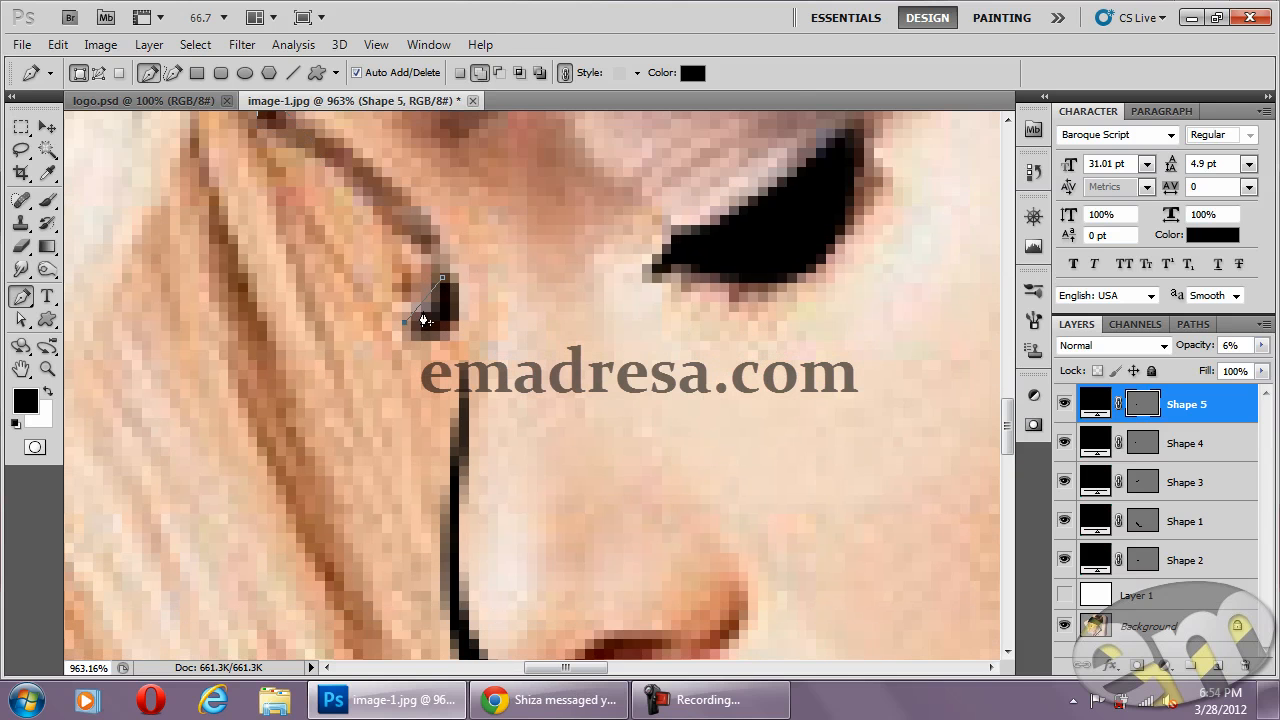
left_click_drag(425, 308, 430, 337)
left_click(453, 329)
left_click_drag(446, 286, 424, 267)
key("Return")
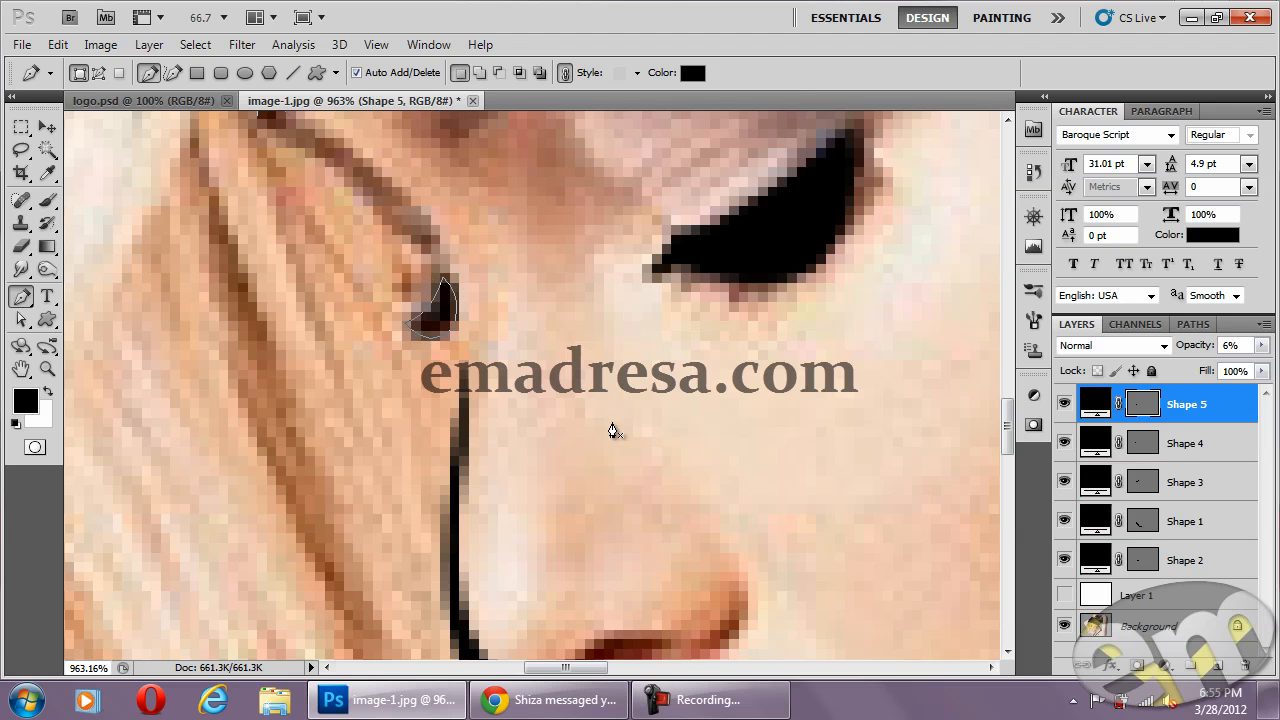
Trace the dark nostril under the nose with the Pen tool as a new closed shape with curved upper and lower edges.
scroll(613, 430, "down", 5)
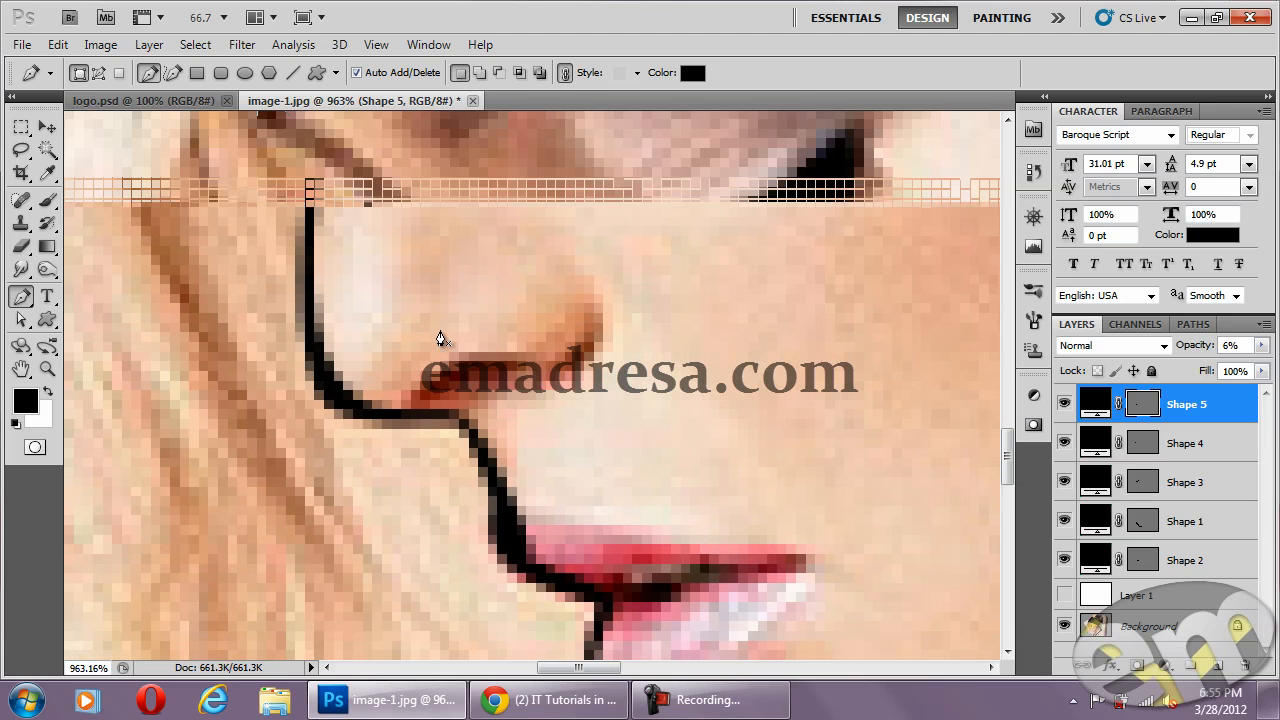
left_click(425, 397)
left_click(516, 364)
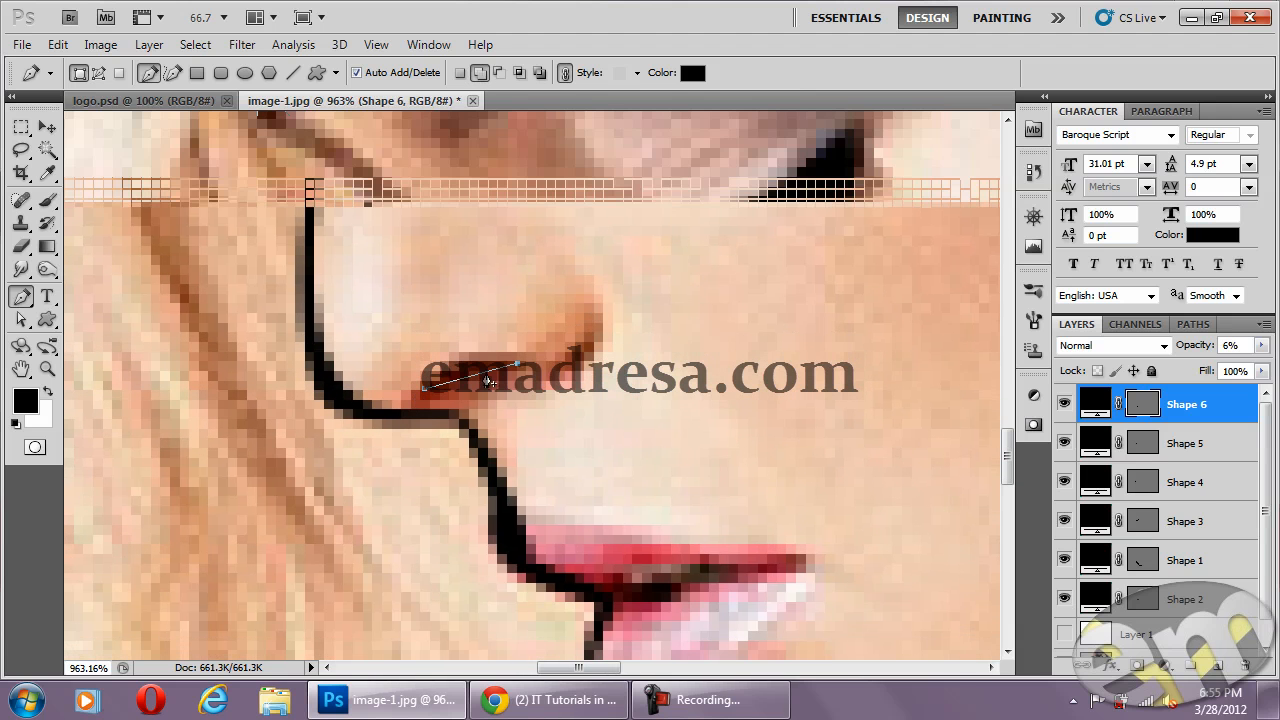
left_click_drag(481, 373, 469, 365)
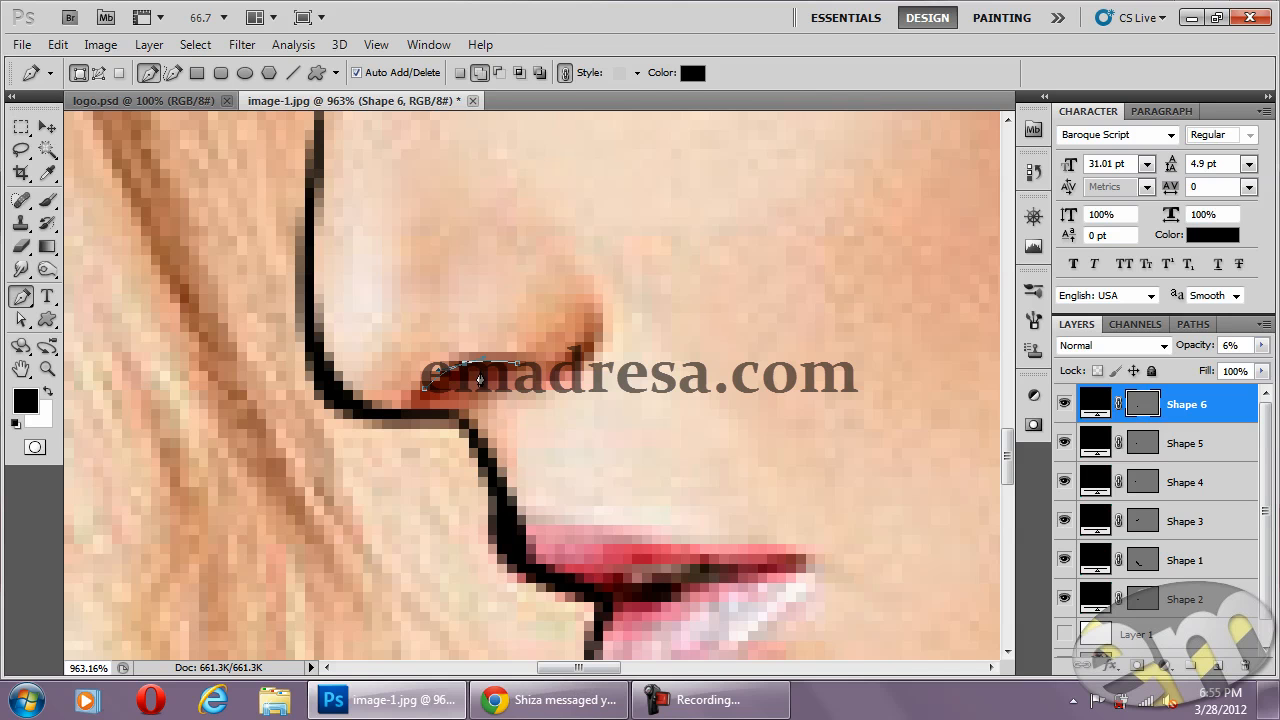
left_click(442, 388)
left_click_drag(482, 376, 479, 380)
key("Return")
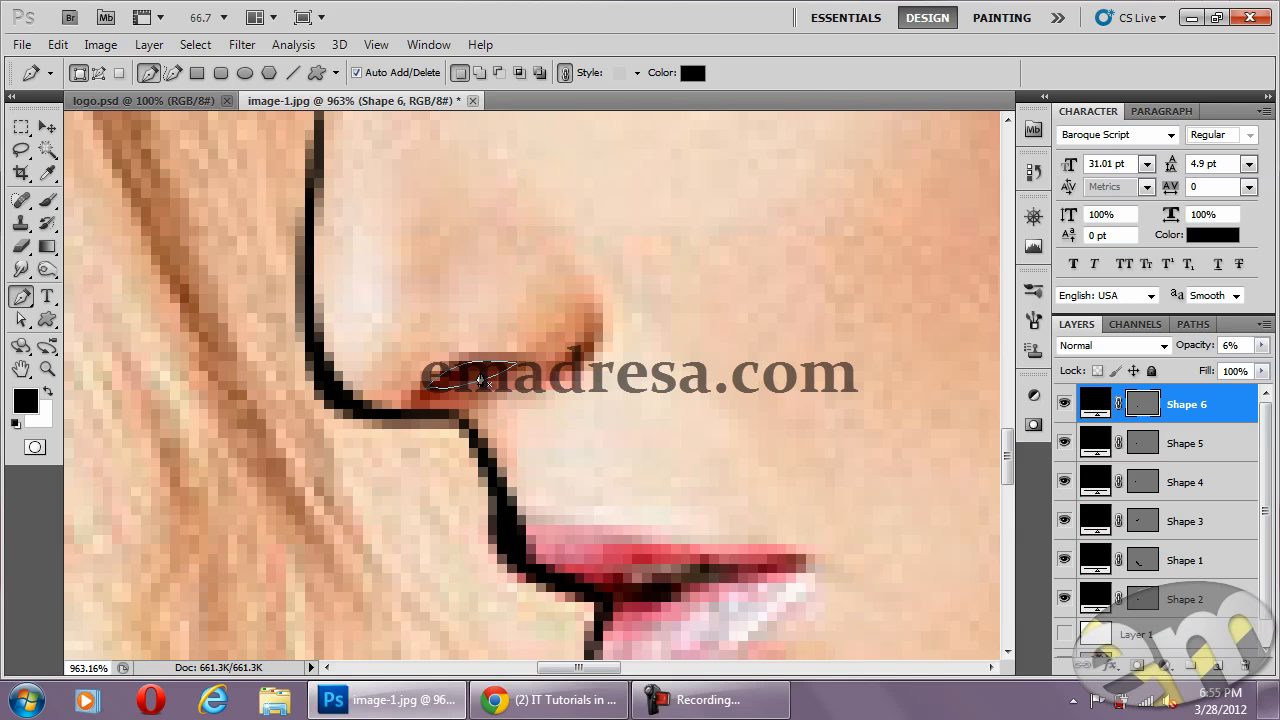
Trace the dark gap between the lips at the mouth opening with the Pen tool as a new closed shape.
left_click_drag(480, 376, 317, 181)
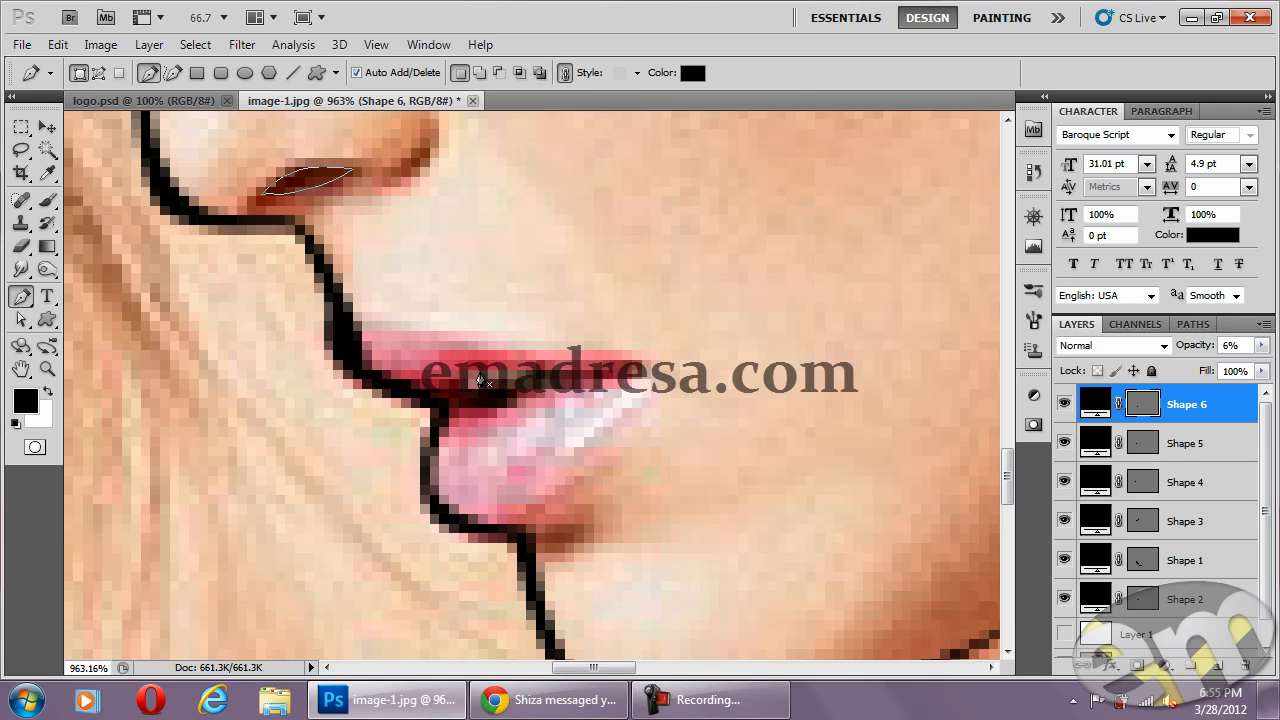
key("Return")
left_click(480, 378)
left_click(515, 390)
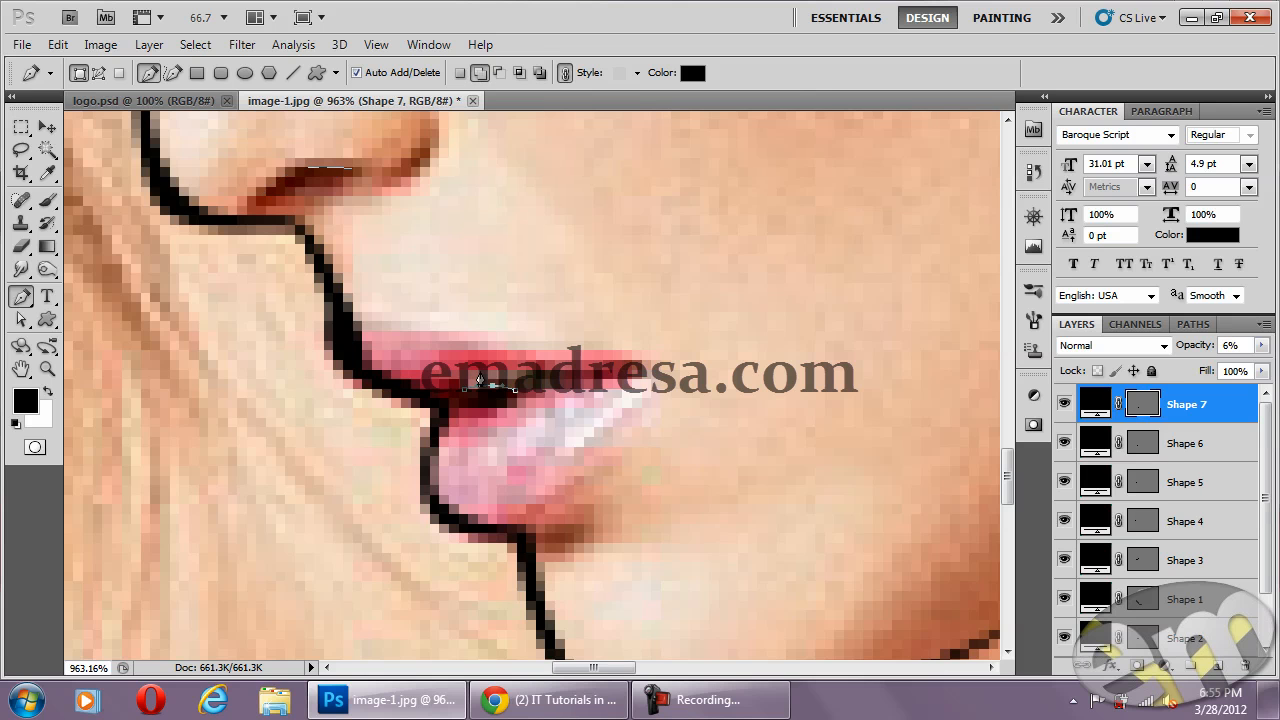
left_click(481, 378)
left_click_drag(460, 394, 481, 375)
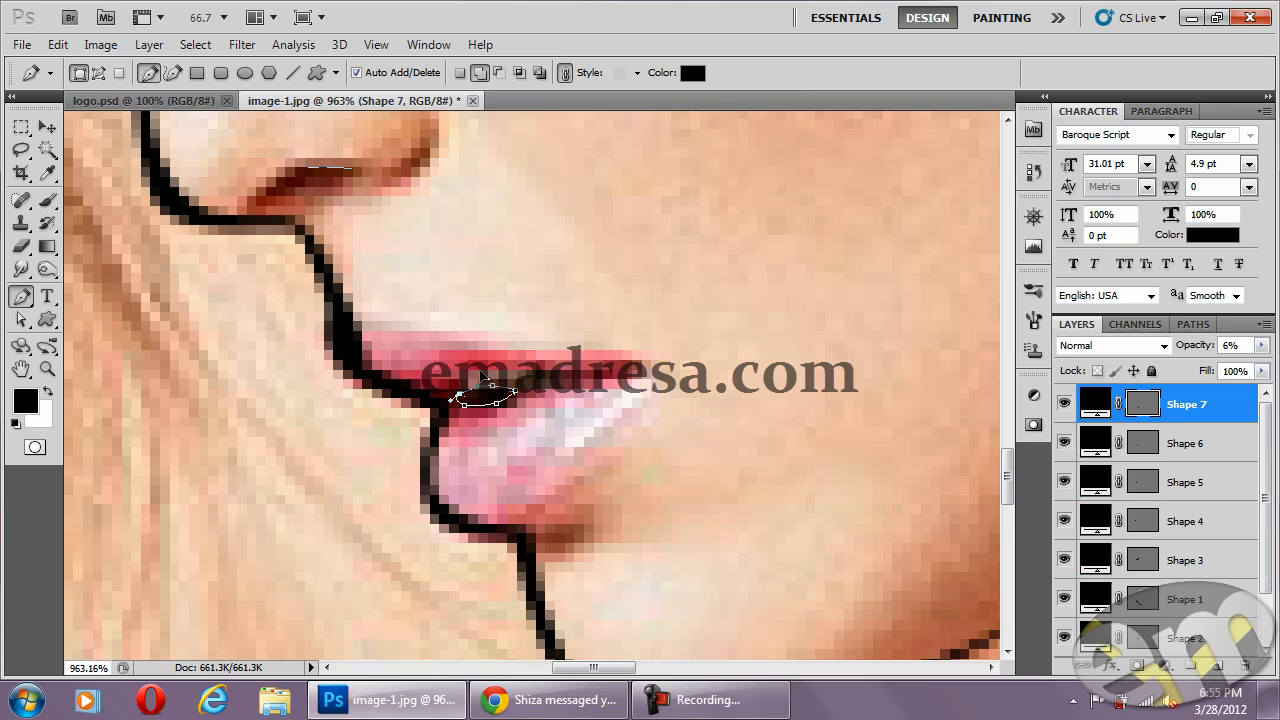
key("Return")
Raise the opacity of the faded mouth, nostril, far eye and eyebrow shapes to nearly opaque, setting Shape 3 to 100%.
key("v")
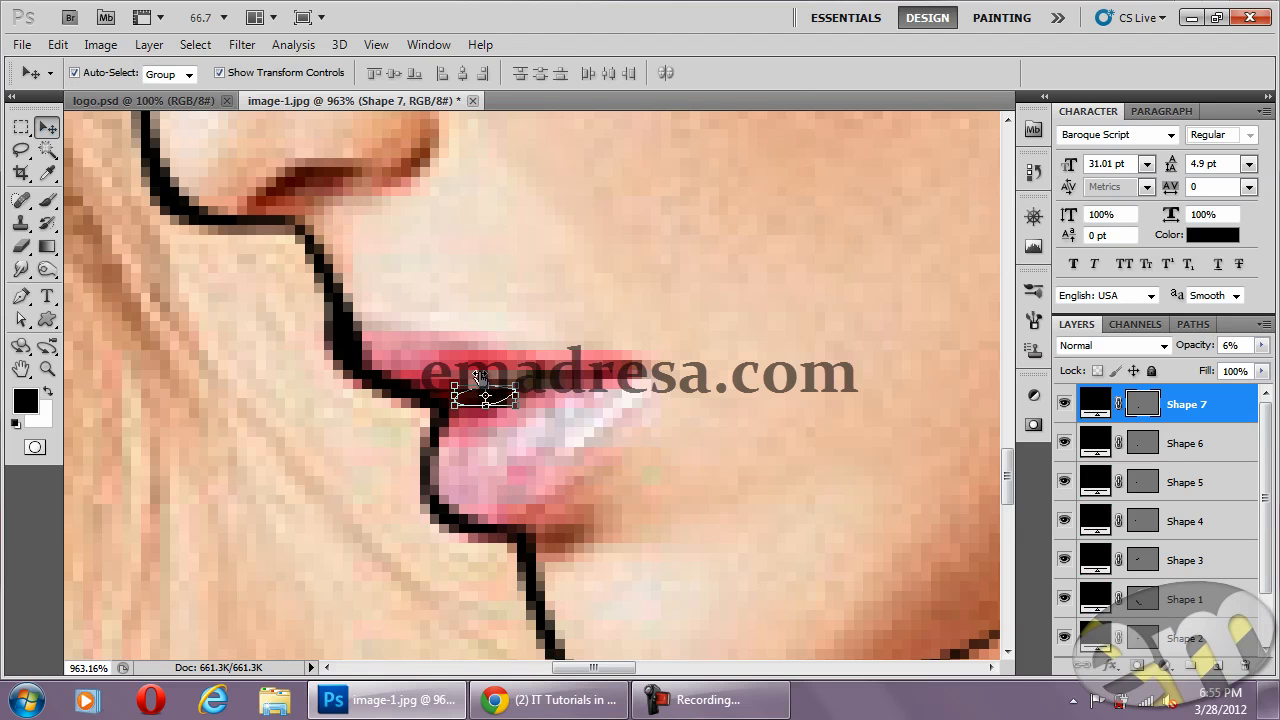
key("alt+bracketleft")
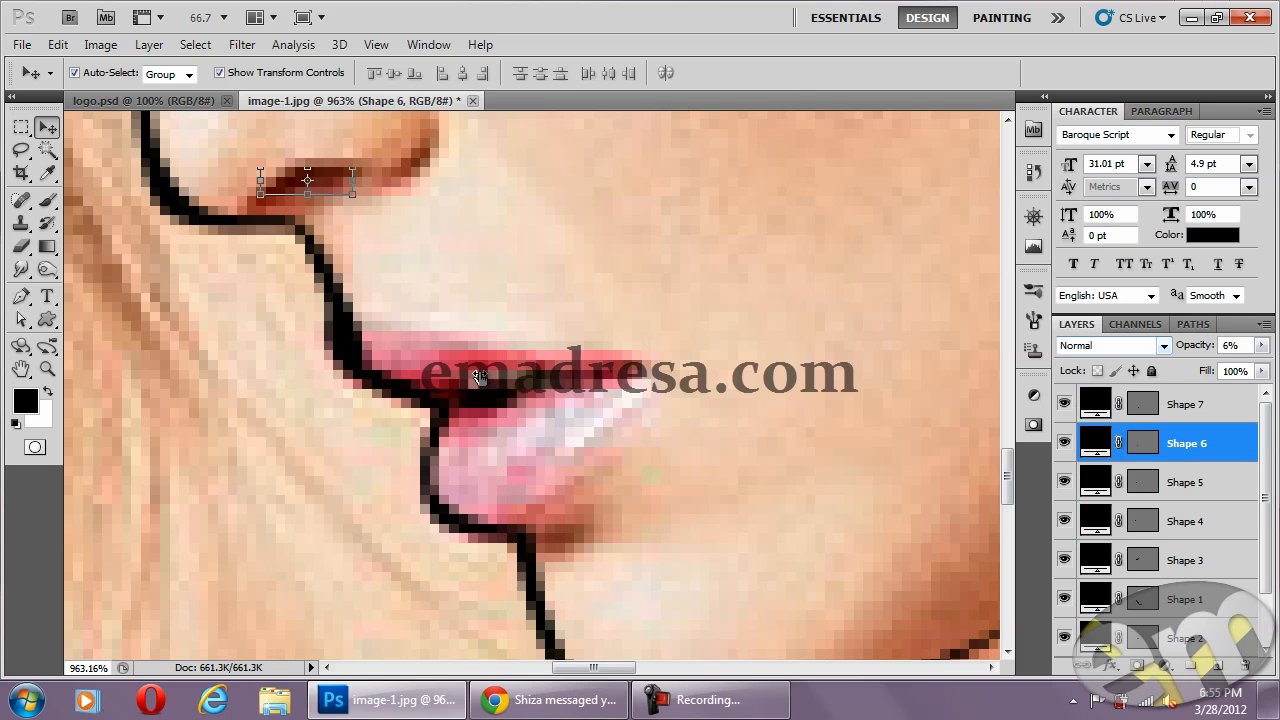
key("alt+bracketleft")
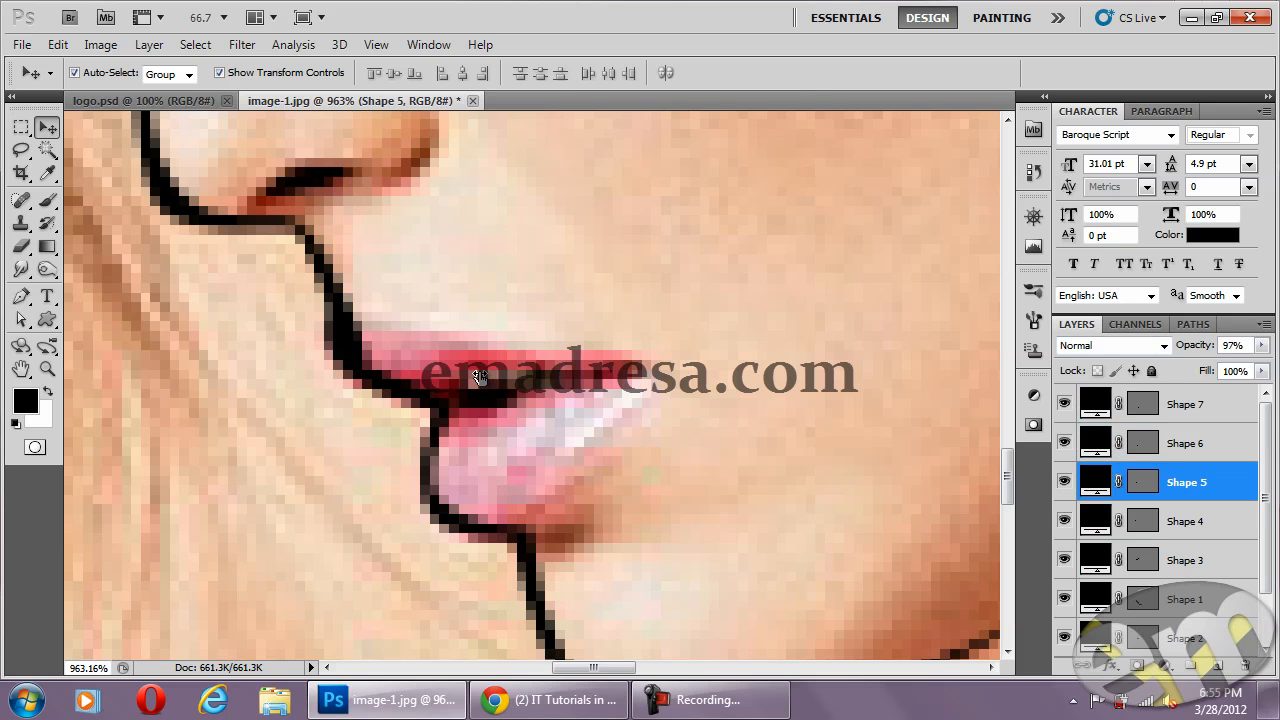
key("alt+bracketleft")
key("9")
key("6")
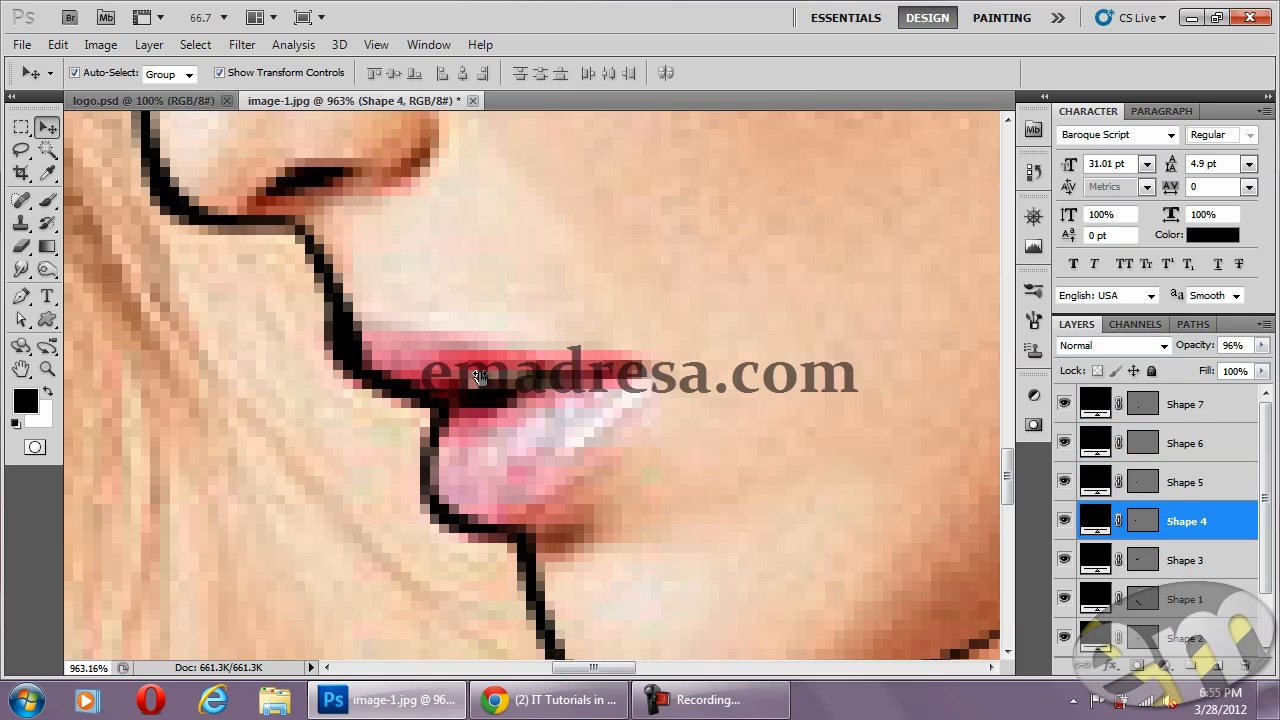
key("0")
key("alt+bracketleft")
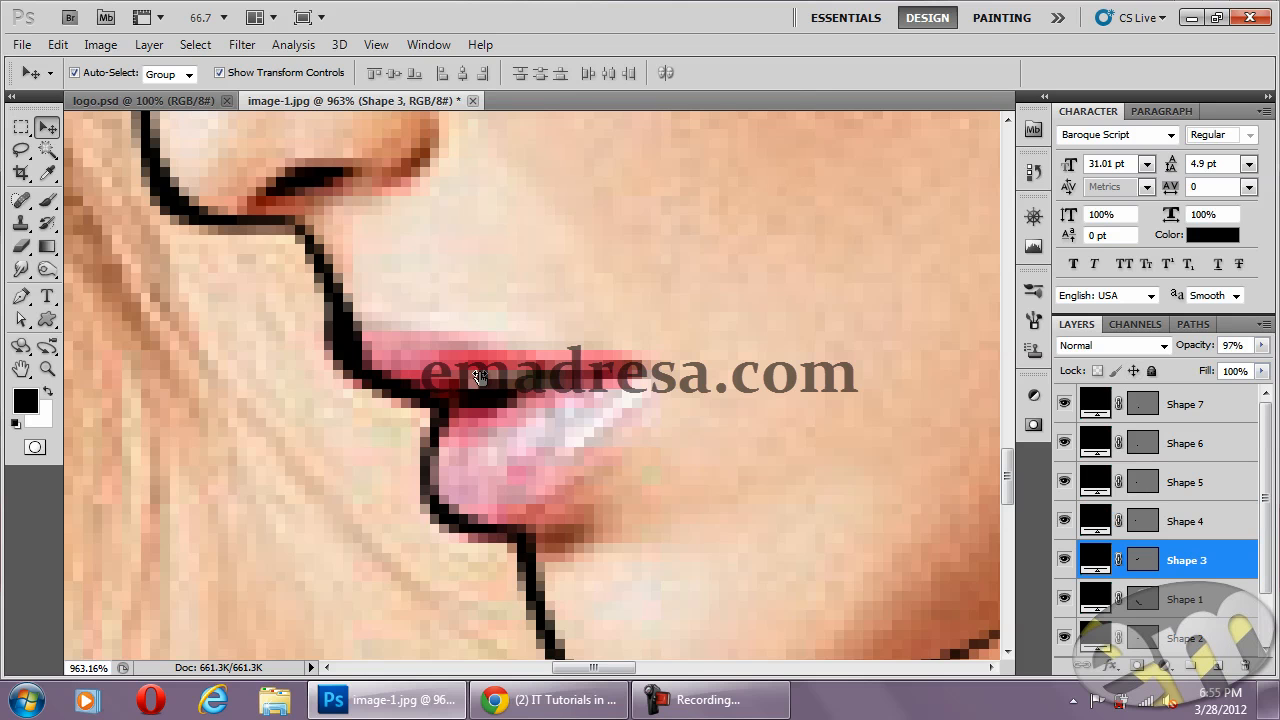
key("0")
Show the white Layer 1 behind the traced shapes, view the face at 100%, and compare it with the finished design in logo.psd.
left_click(1065, 611)
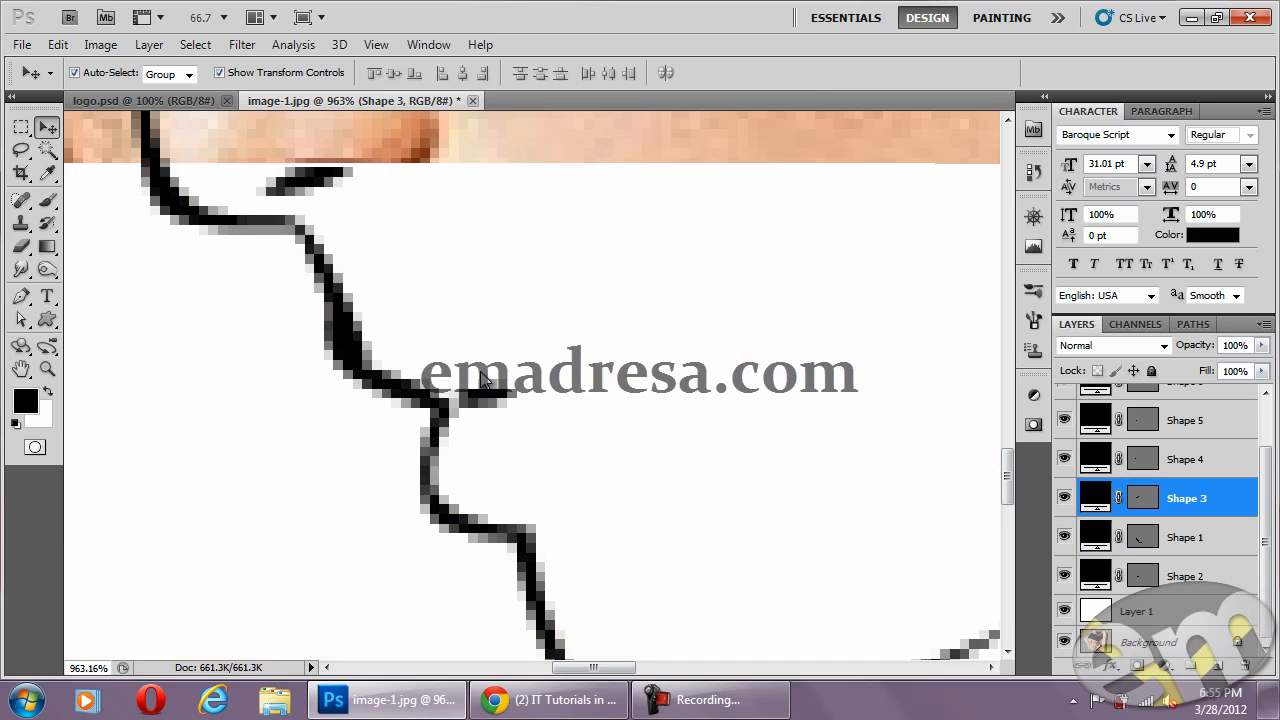
key("z")
key("ctrl+1")
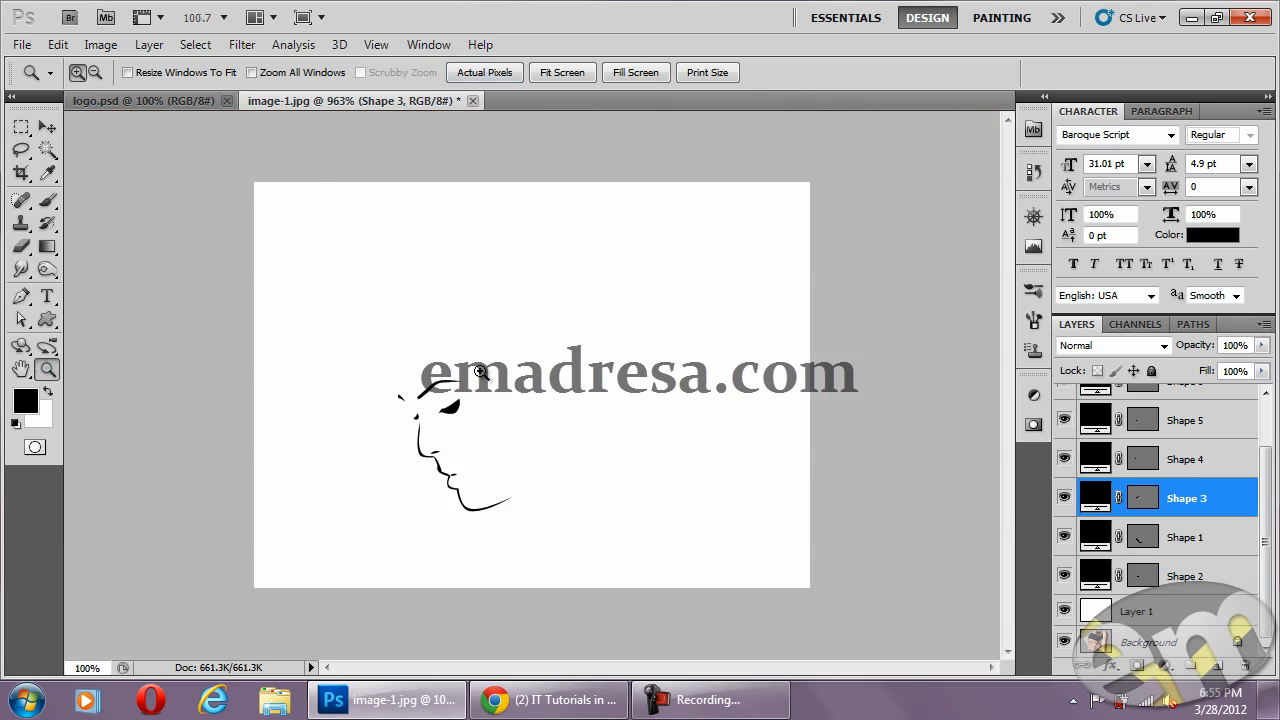
left_click(165, 101)
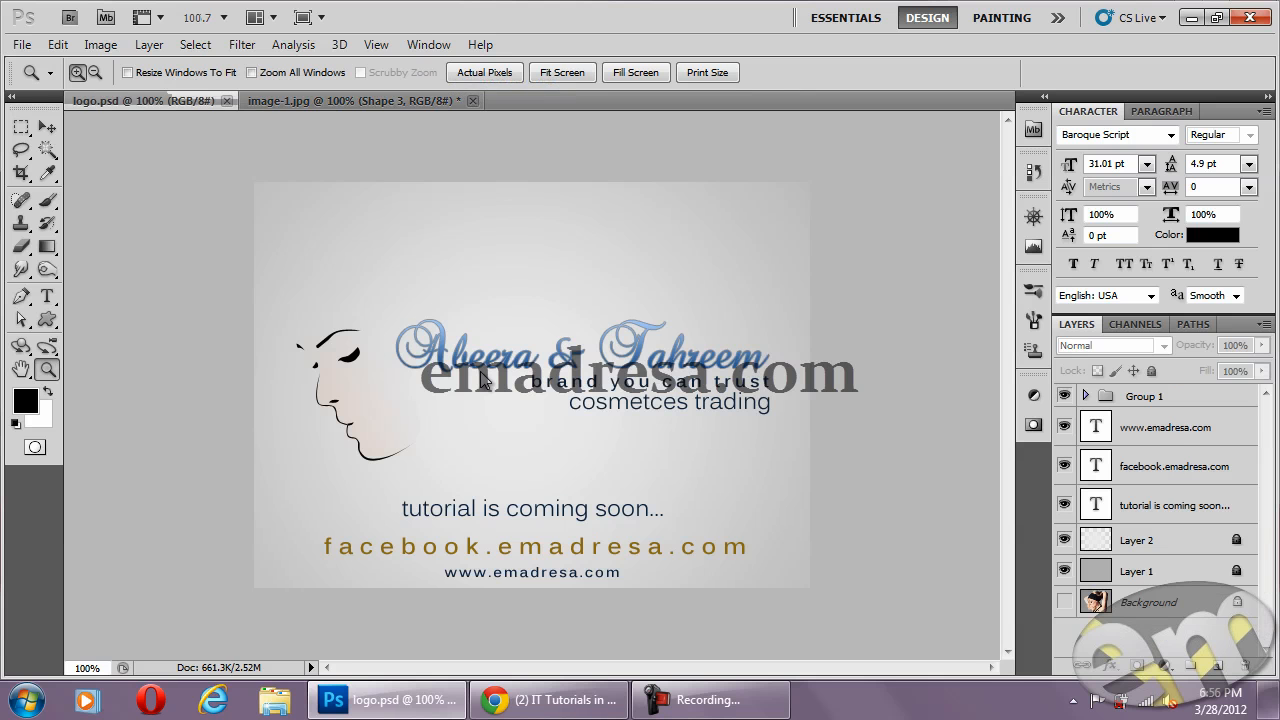
left_click(347, 101)
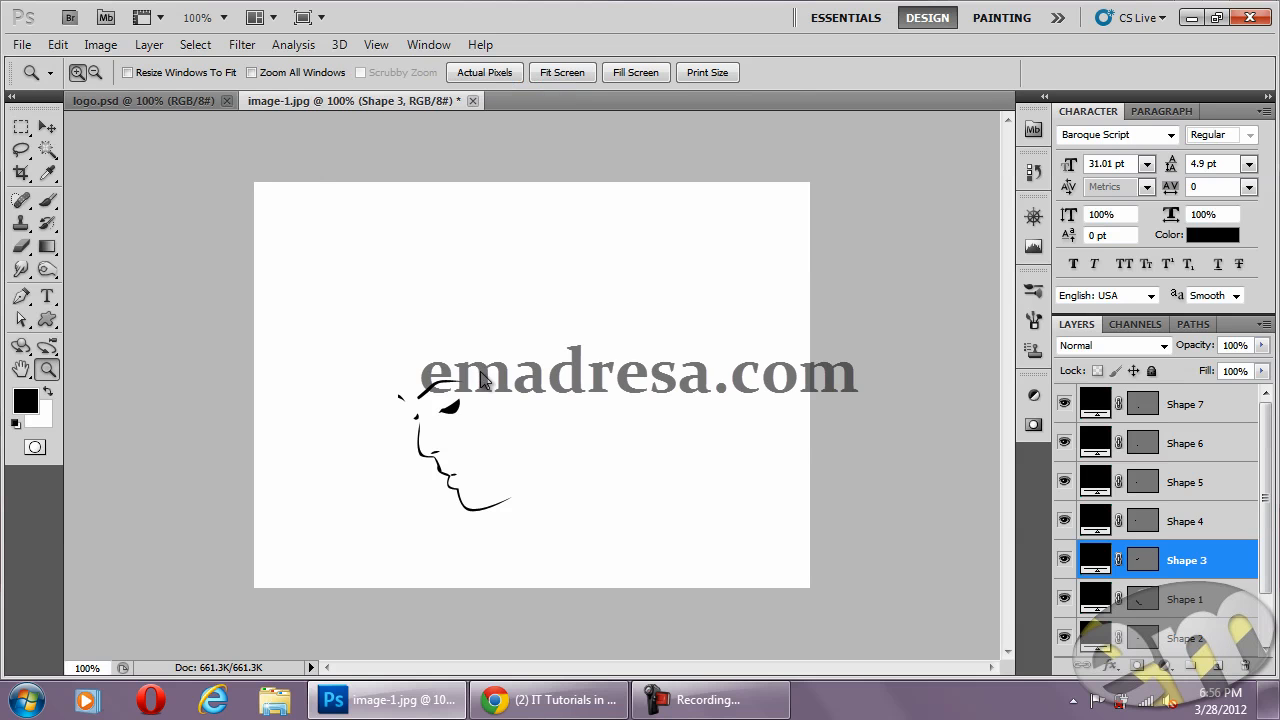
Hide the white Layer 1 to bring back the photo behind the traced face, and switch to the logo.psd document.
scroll(1160, 520, "down", 3)
left_click(1065, 611)
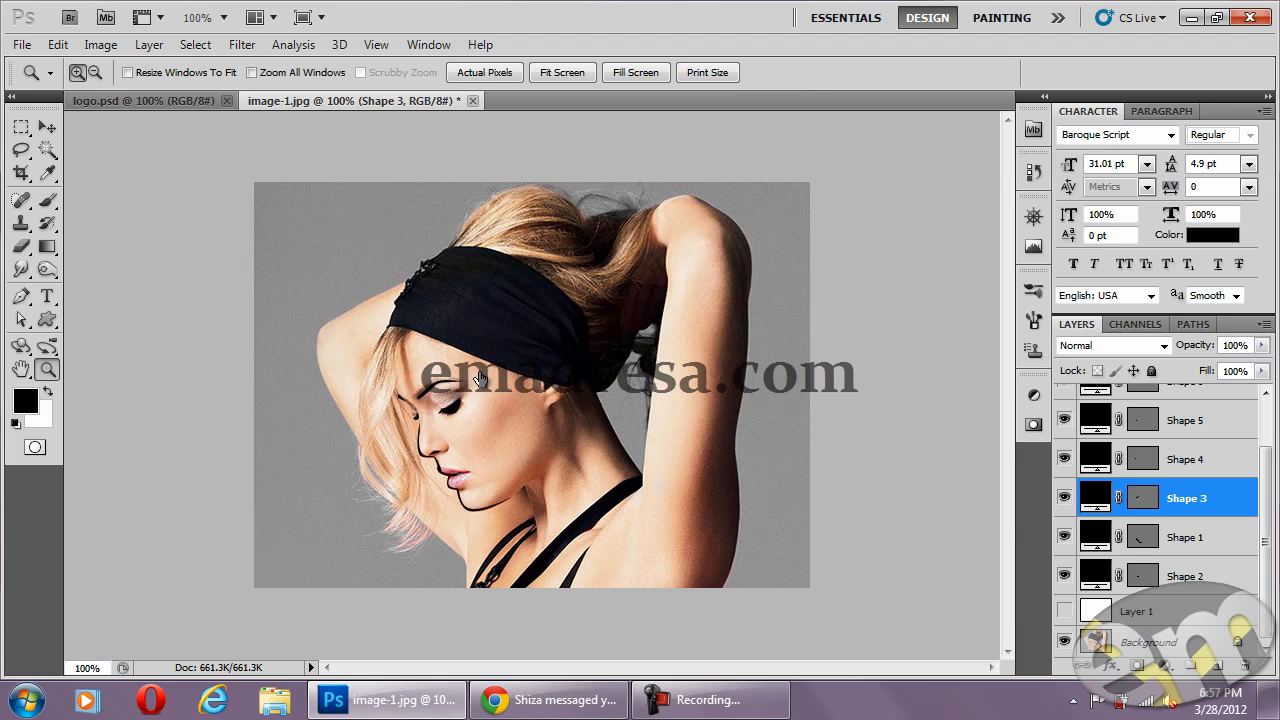
left_click(143, 101)
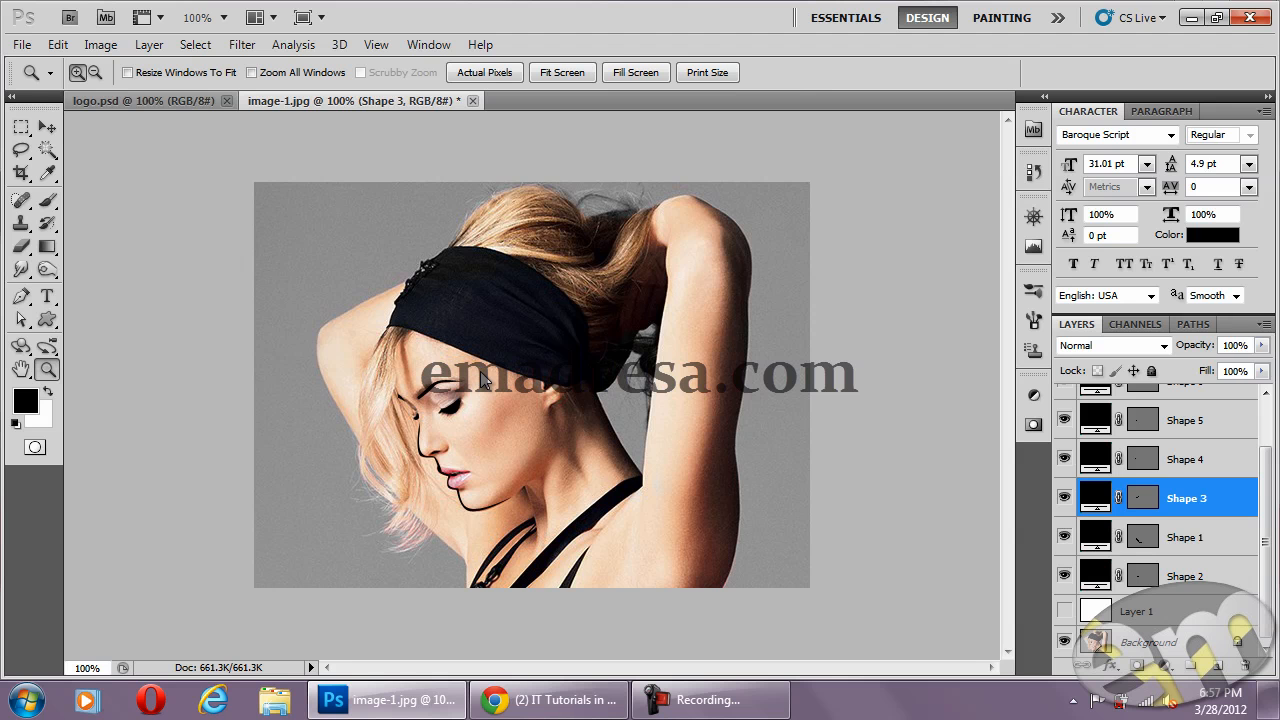